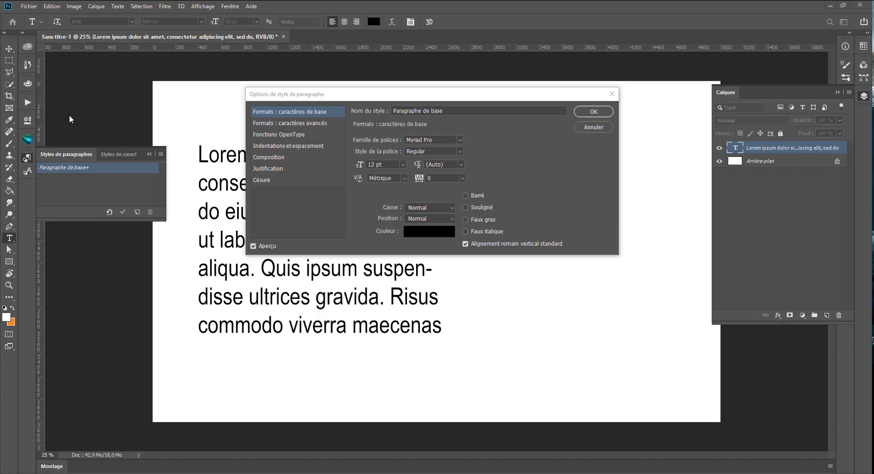
click(293, 132)
click(292, 125)
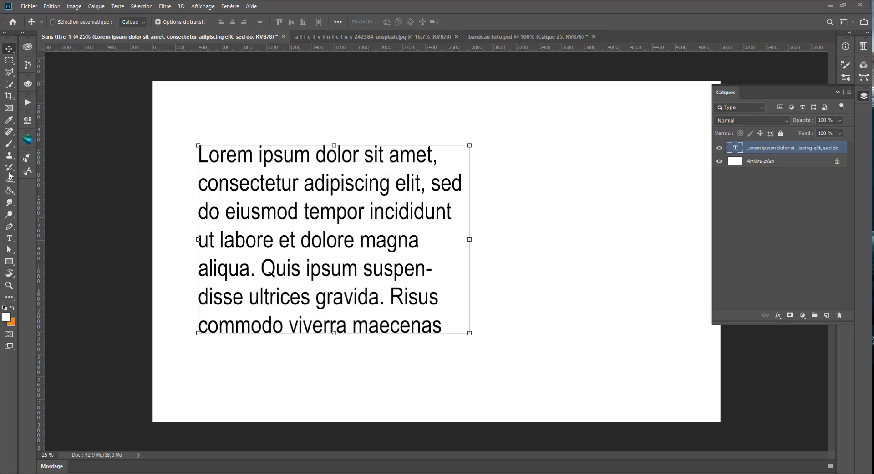
Show the paragraph styles, create a new paragraph style and apply it to the Lorem ipsum text layer
click(230, 6)
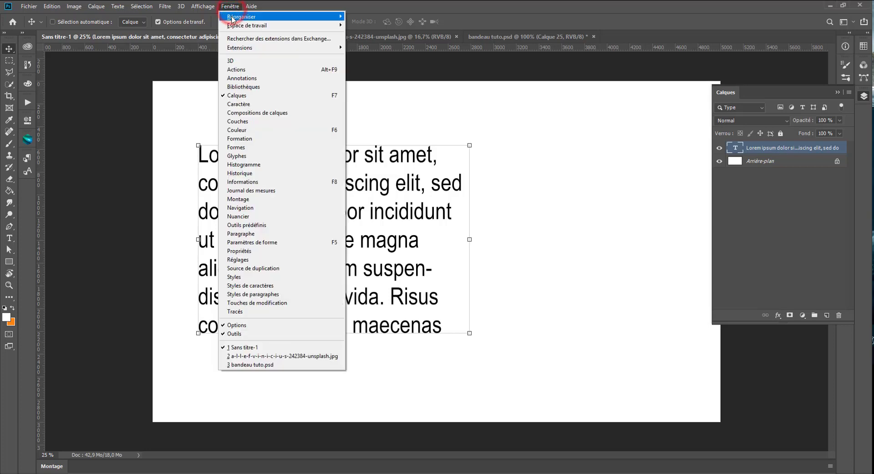
click(258, 294)
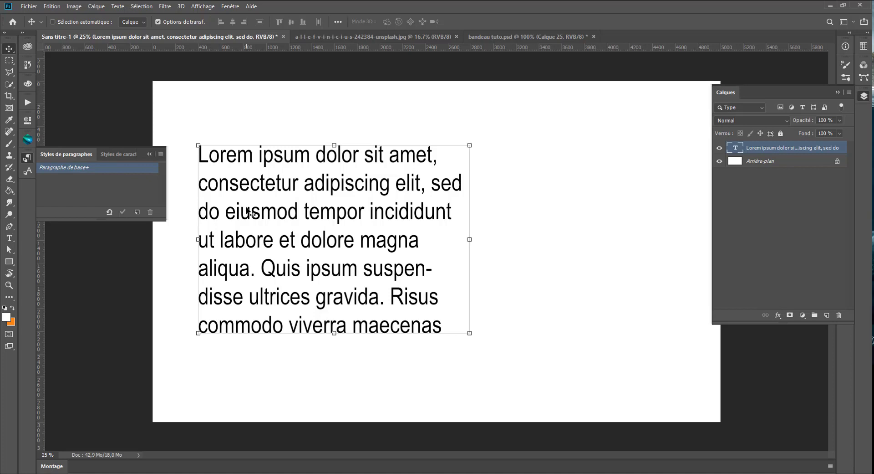
click(137, 213)
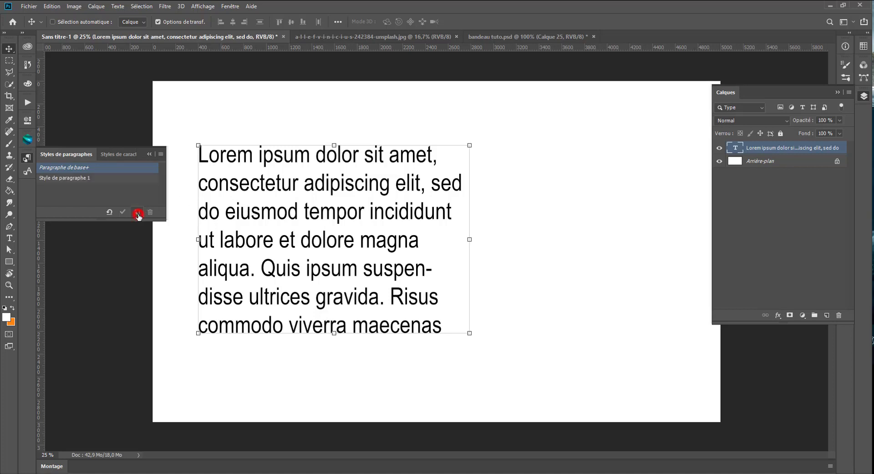
click(70, 180)
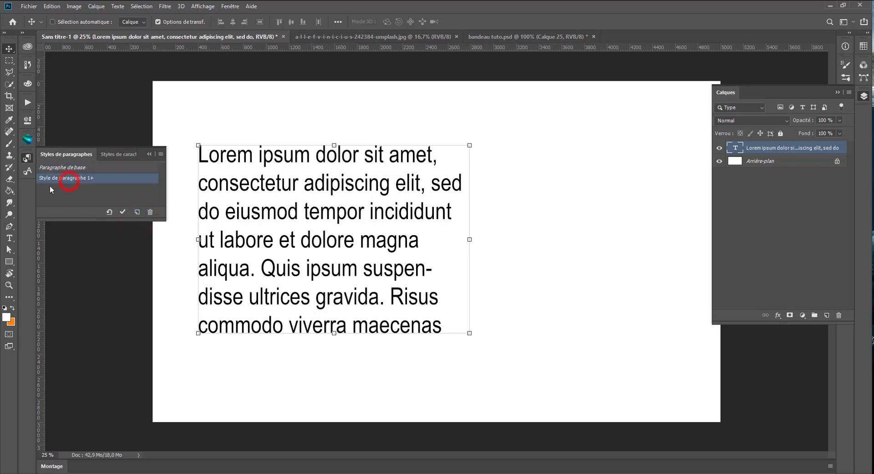
Rename the new paragraph style as test, moving its options dialog off most of the sample text
double_click(74, 178)
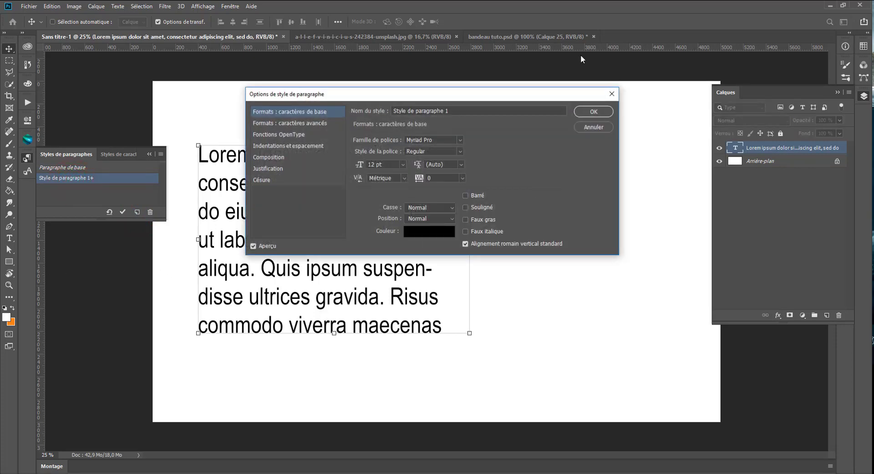
drag(288, 92, 442, 90)
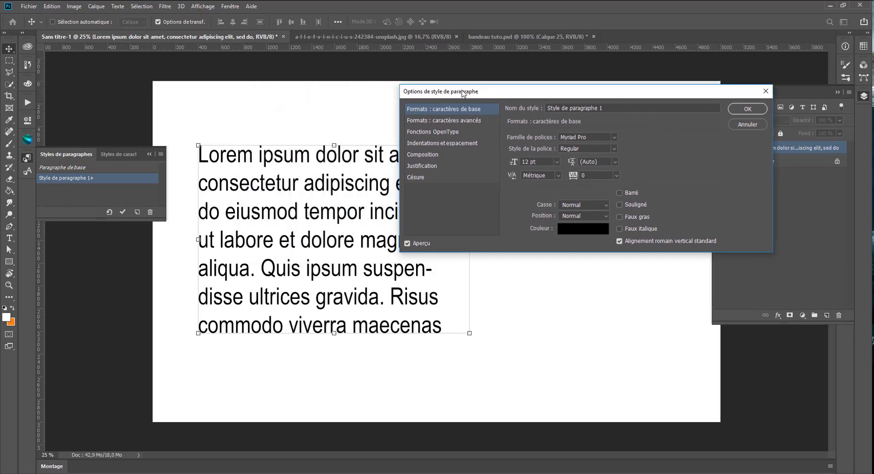
click(624, 106)
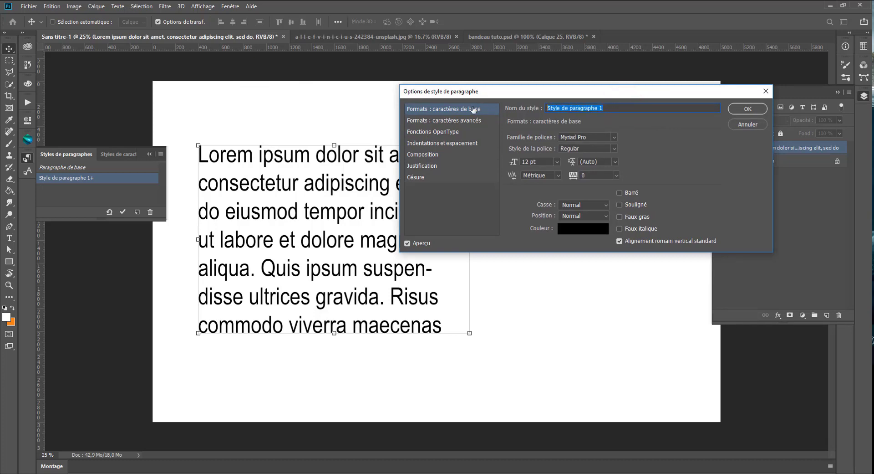
text(test)
Set the test style's font to Comic Sans MS Italic at 18 pt and accept the style options
click(613, 136)
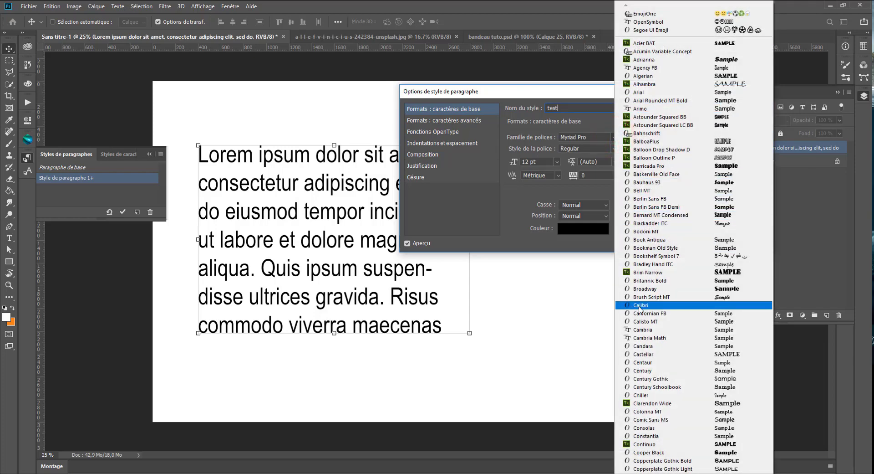
click(656, 420)
click(613, 148)
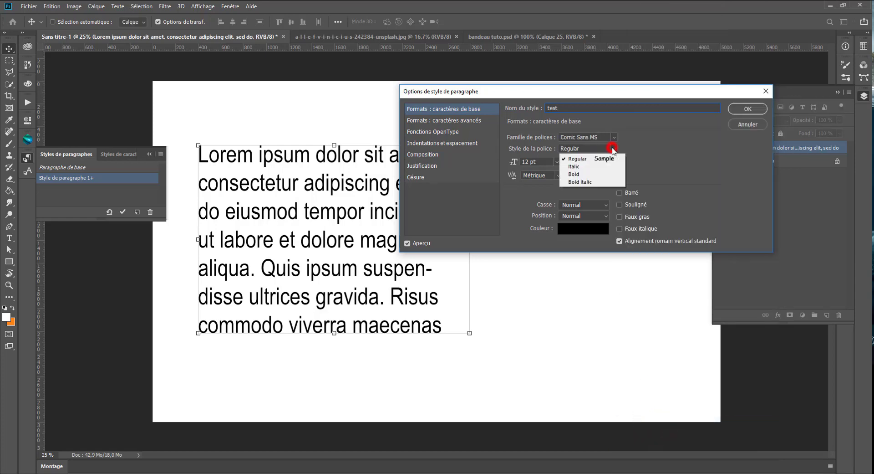
click(577, 166)
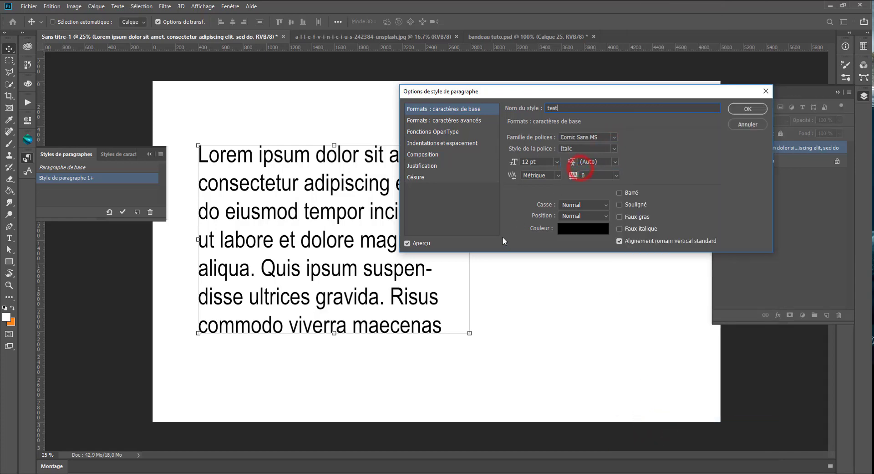
click(557, 162)
click(532, 249)
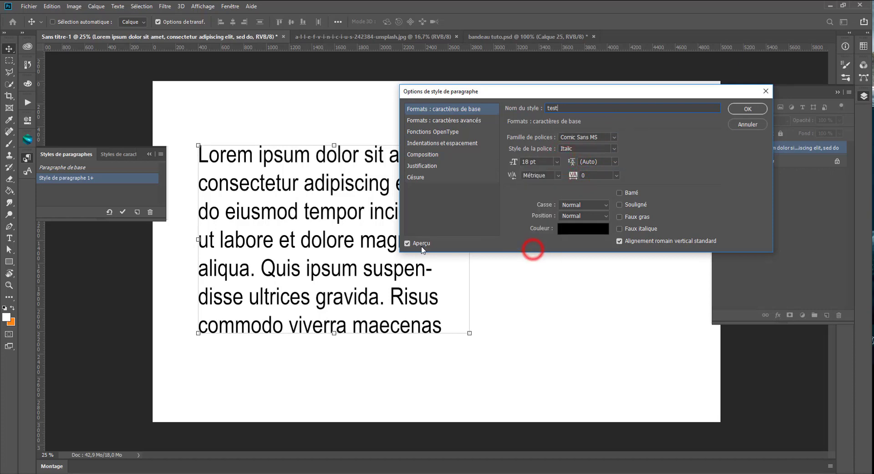
click(748, 108)
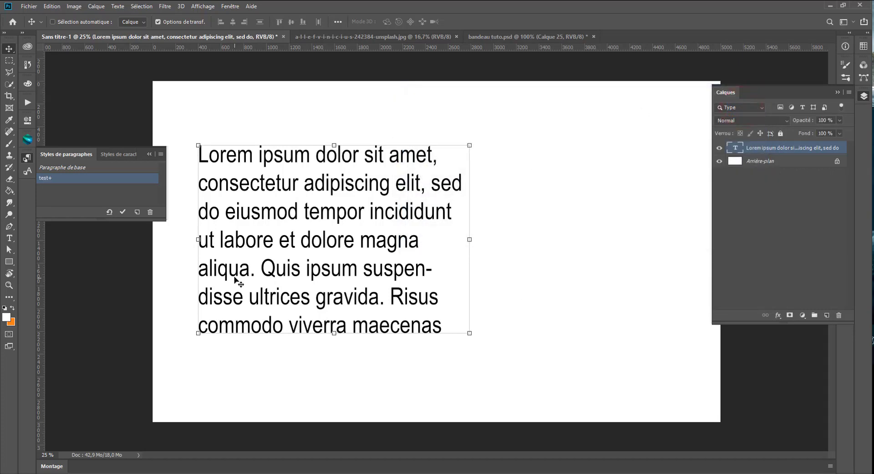
Select the whole Lorem ipsum paragraph, switch its style to Paragraphe de base and back to test, and recheck test's options
double_click(275, 236)
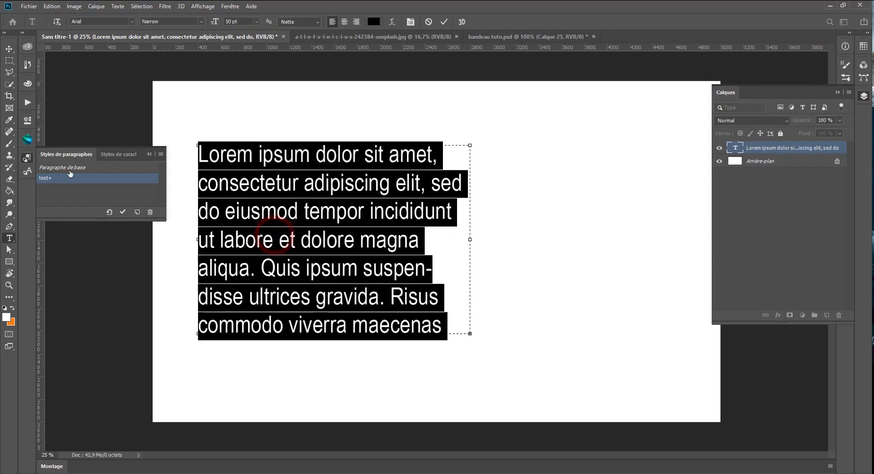
click(59, 167)
click(48, 179)
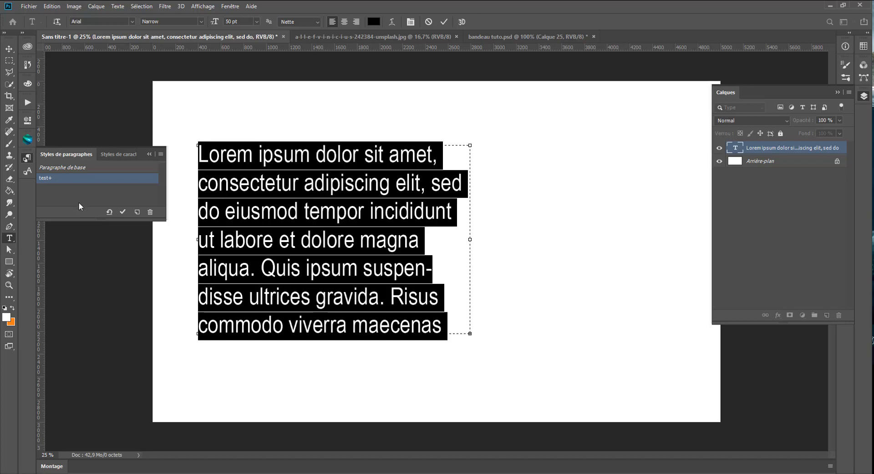
double_click(46, 179)
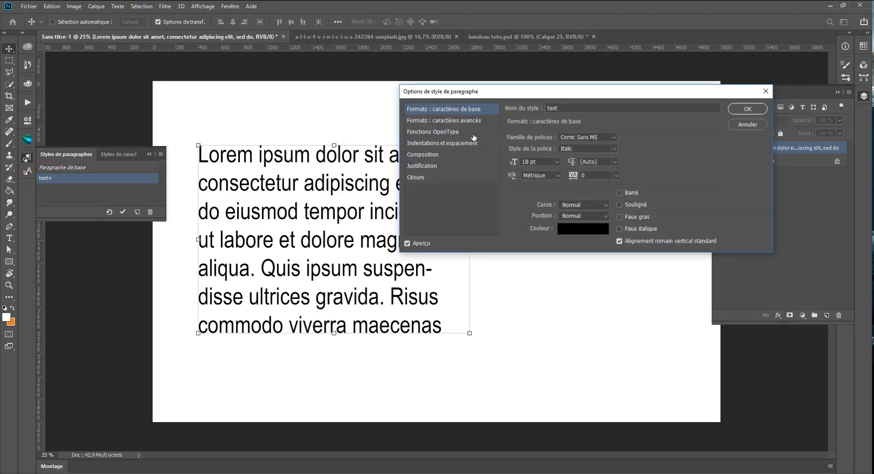
click(740, 109)
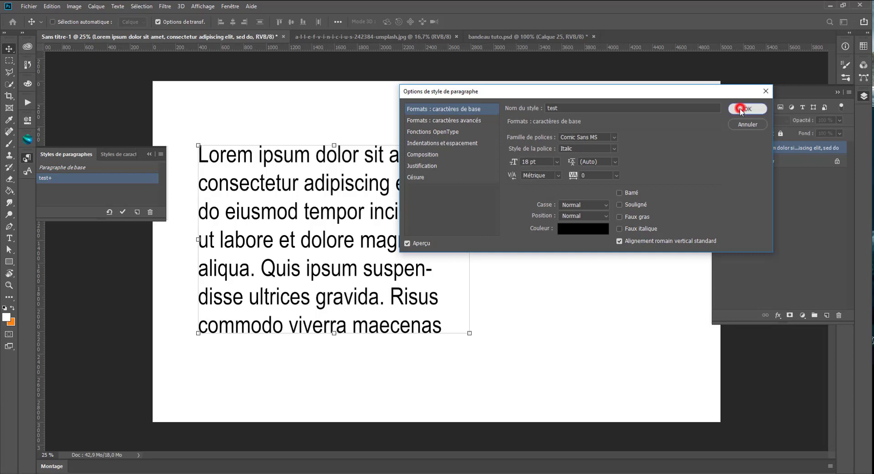
Redefine the test style from the Lorem ipsum layer's own formatting and review the style's basic character formats
click(123, 213)
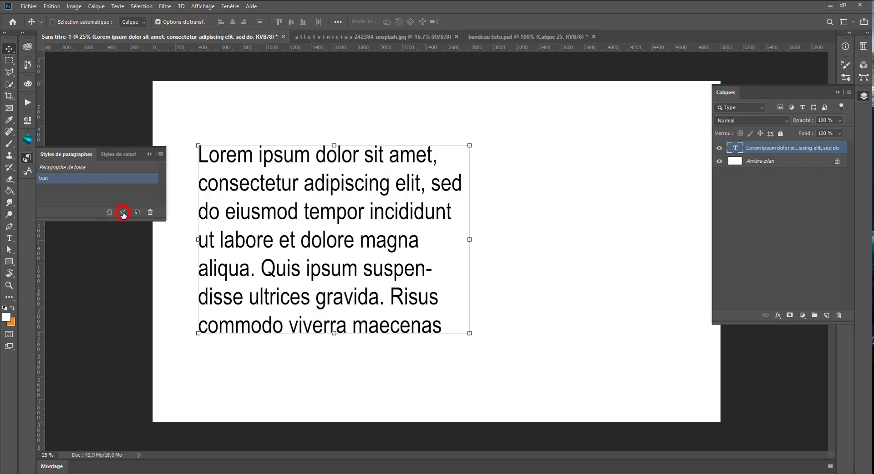
click(337, 178)
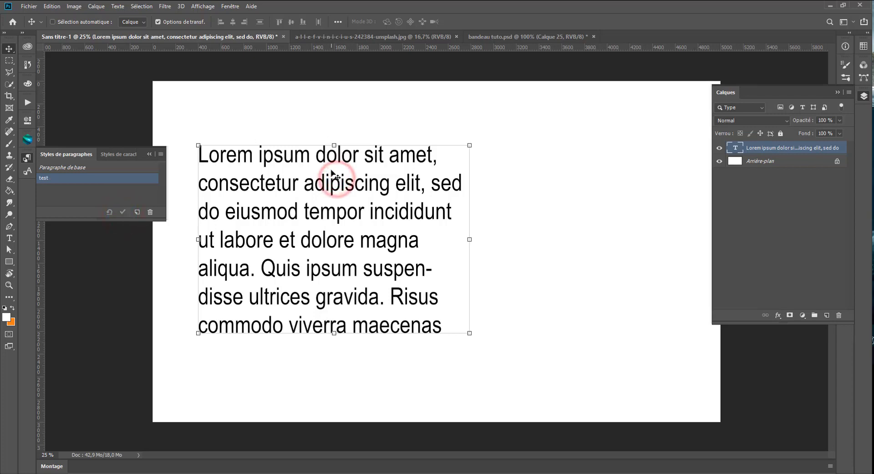
click(56, 179)
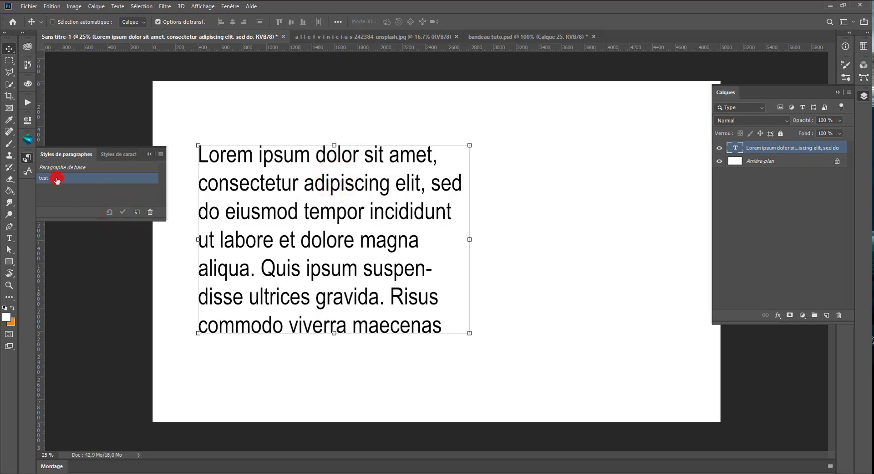
click(56, 179)
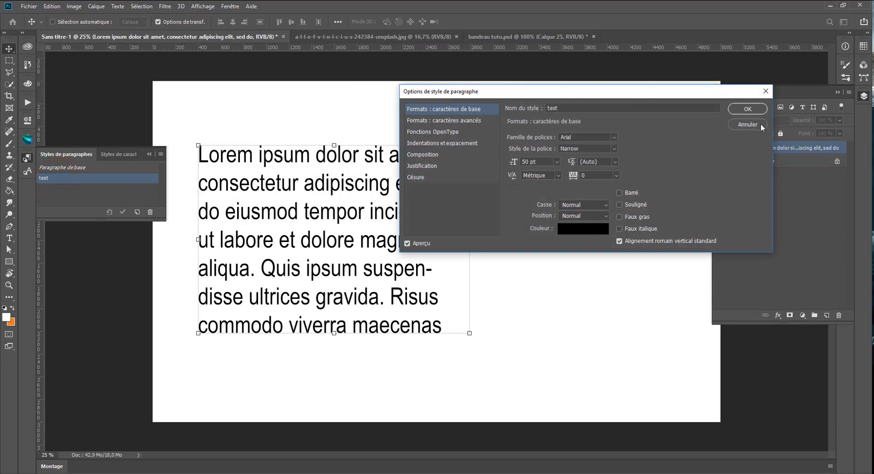
click(747, 123)
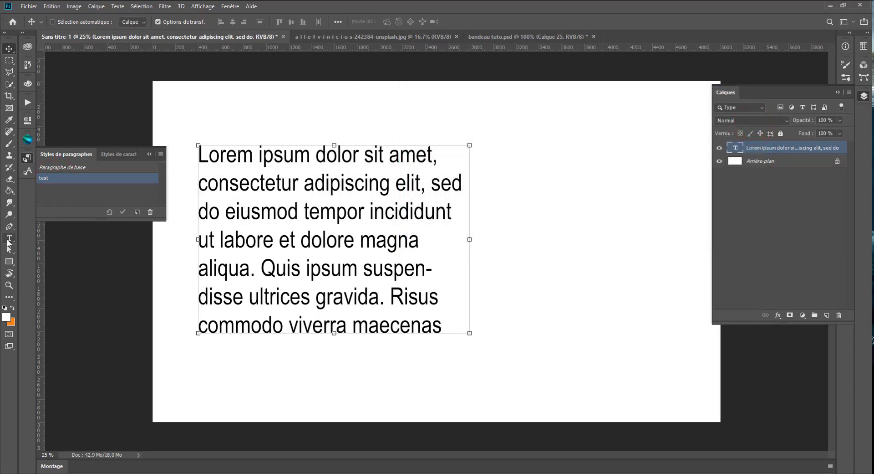
Set the Lorem ipsum text from its start to the last sentence in Comic Sans MS Italic and redefine the test style from it
click(9, 239)
drag(200, 155, 404, 299)
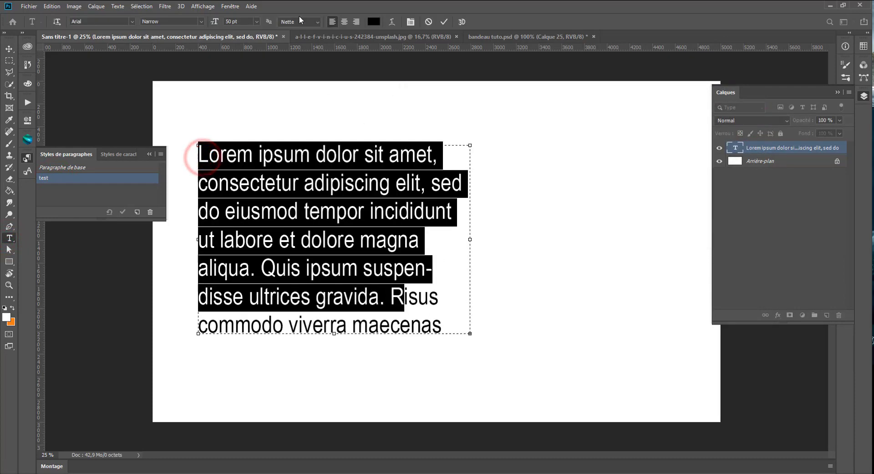
click(82, 22)
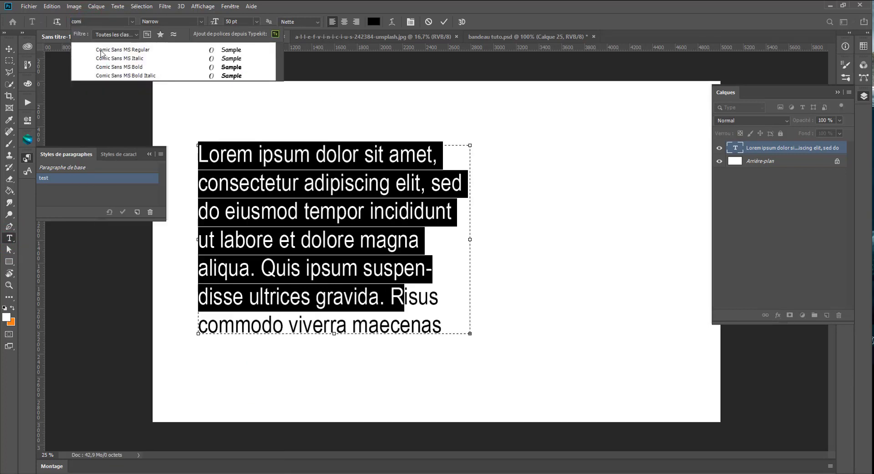
click(121, 59)
click(53, 182)
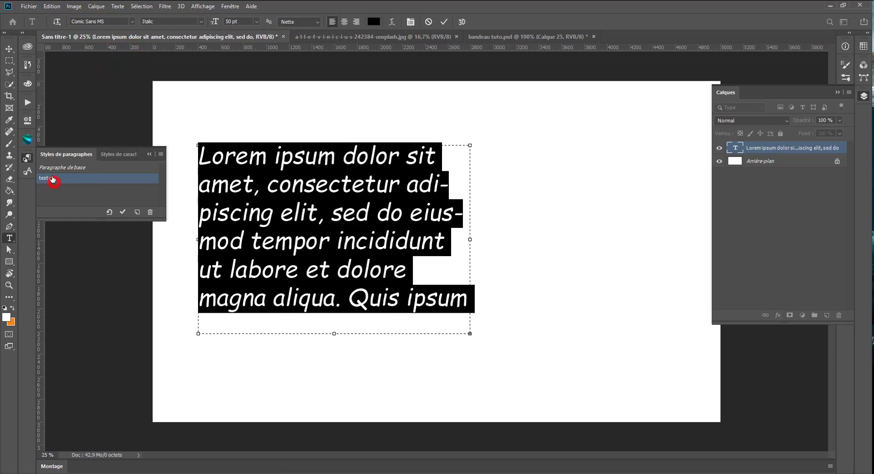
click(123, 212)
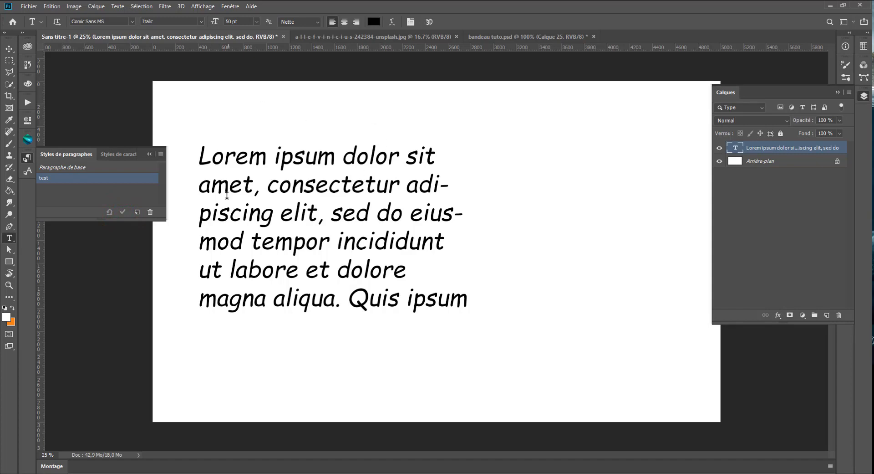
Try Baskerville Old Face, Acier BAT and Bauhaus 93 as the test style's font family with the text in view
double_click(39, 180)
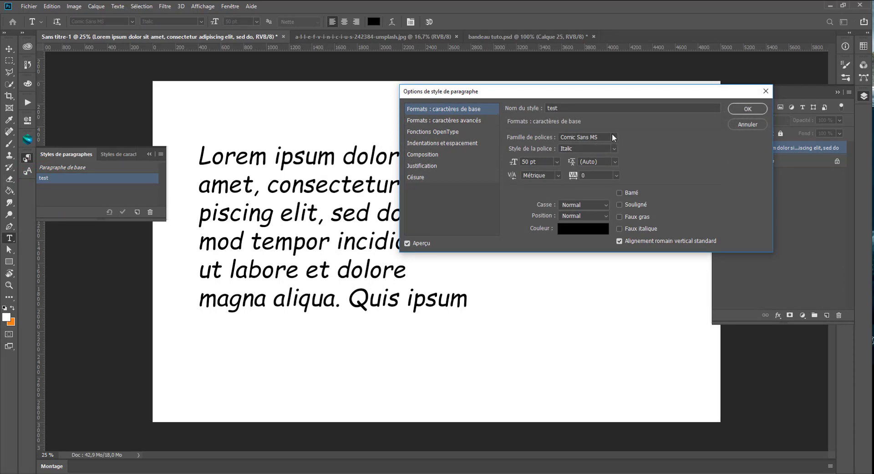
click(613, 137)
click(639, 176)
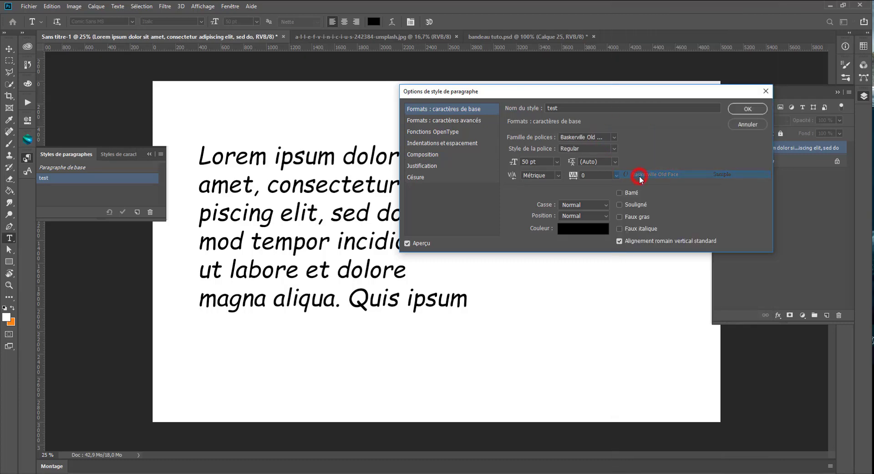
click(613, 137)
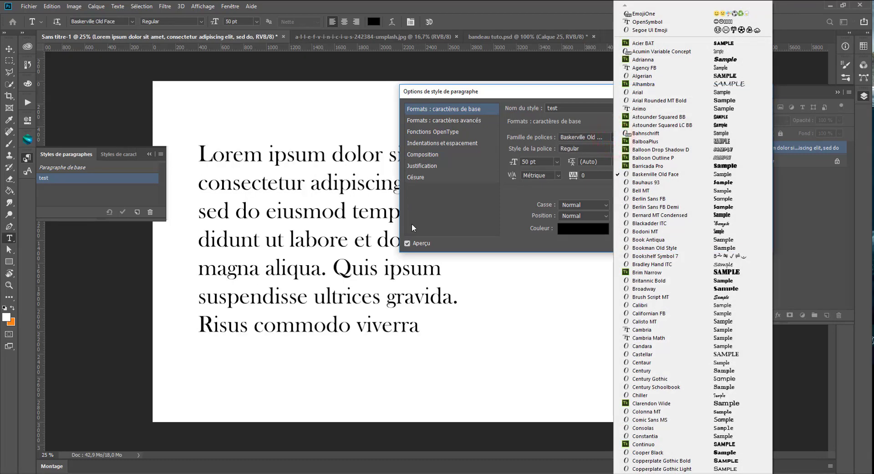
click(634, 46)
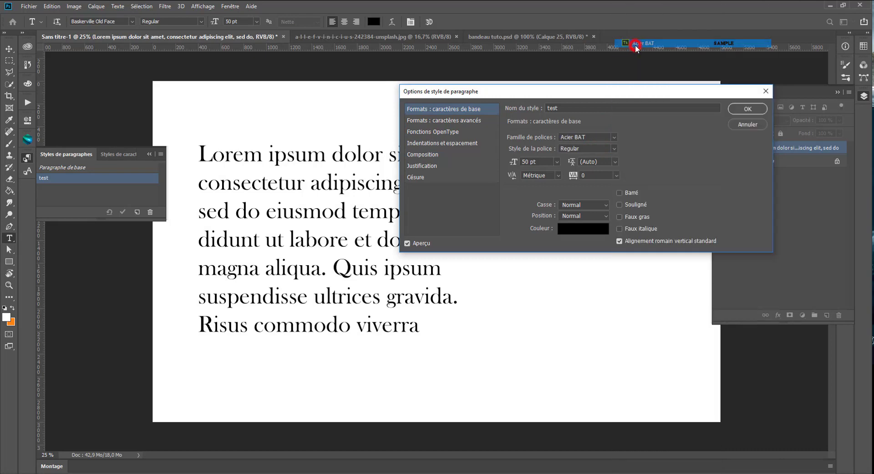
drag(500, 91, 608, 84)
click(724, 129)
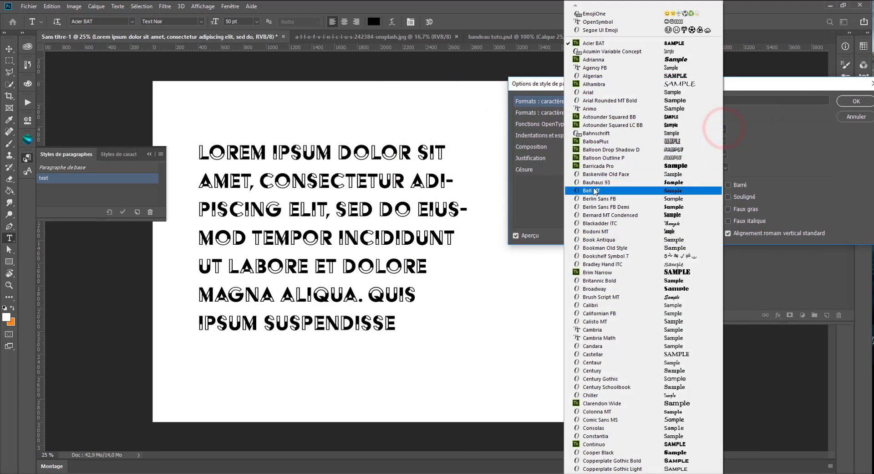
click(594, 182)
Set the test style's font family to Calibri and its font style to Light Italic
click(725, 129)
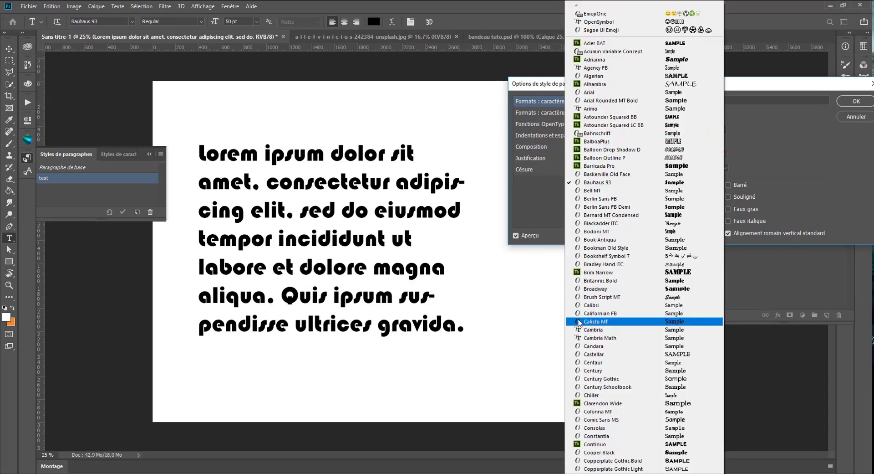
click(577, 305)
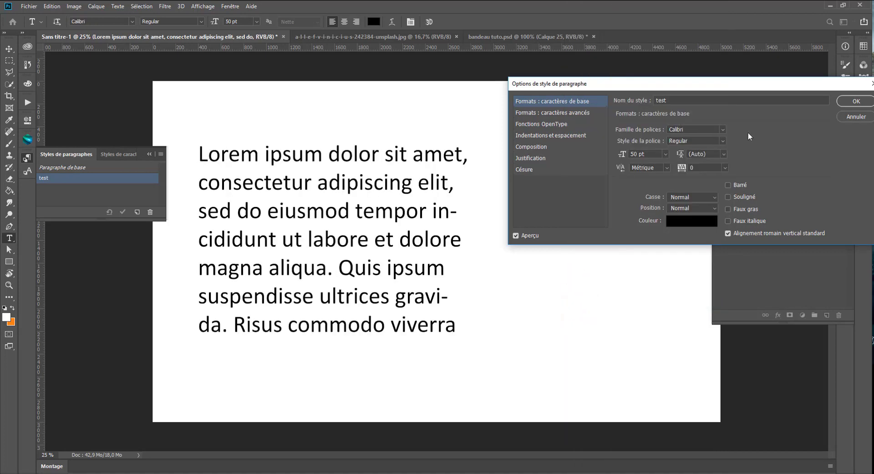
click(723, 141)
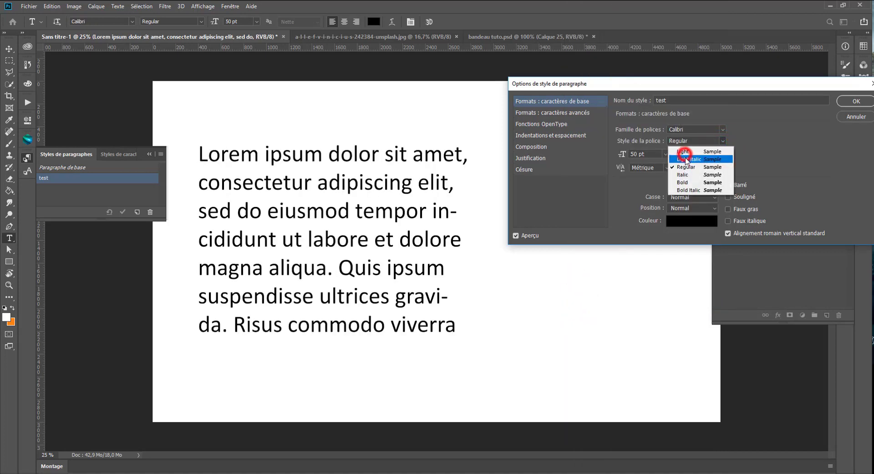
click(687, 159)
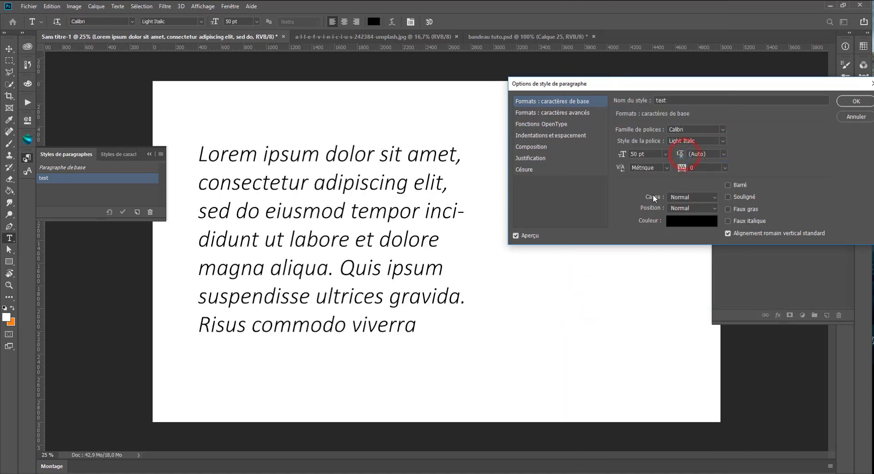
Set the test style's font size to 18 pt, leading to 16 pt and tracking to 25
click(666, 154)
click(644, 238)
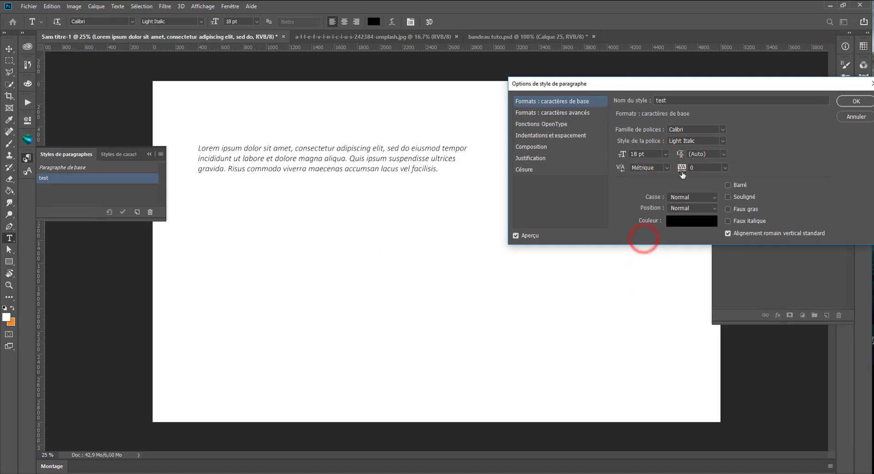
click(723, 154)
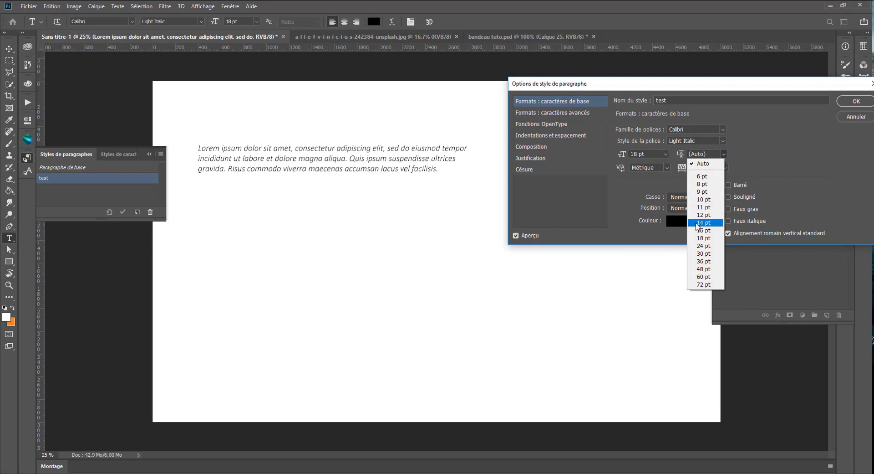
click(703, 230)
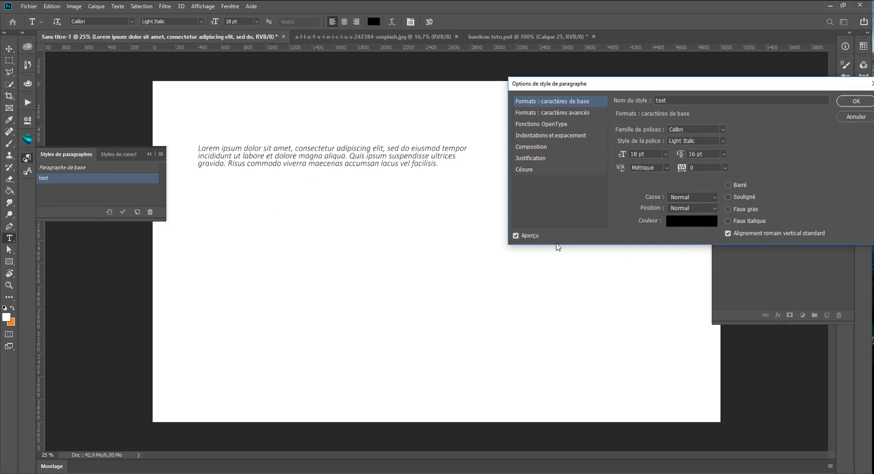
click(725, 168)
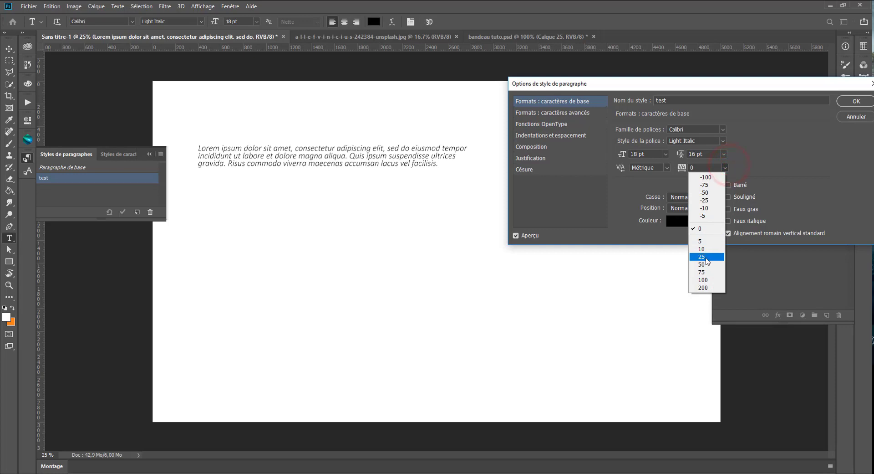
click(701, 256)
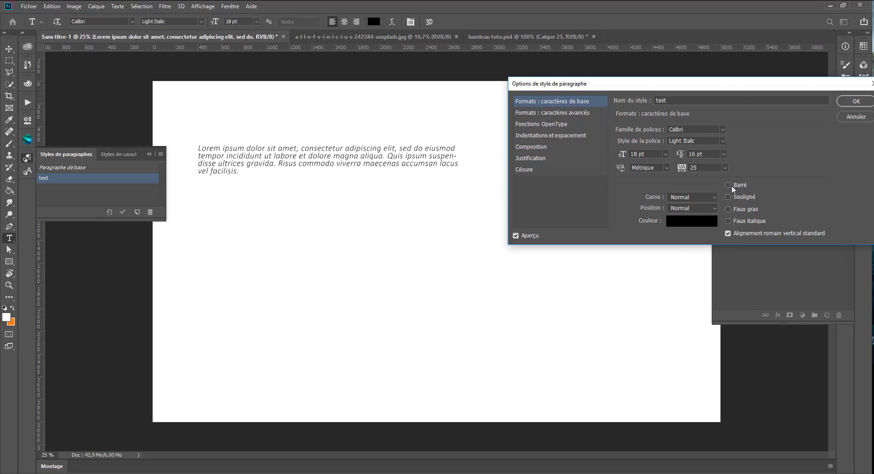
Try strikethrough, underline, faux bold and faux italic on the test style, switching each one off again
click(730, 185)
click(731, 185)
click(730, 196)
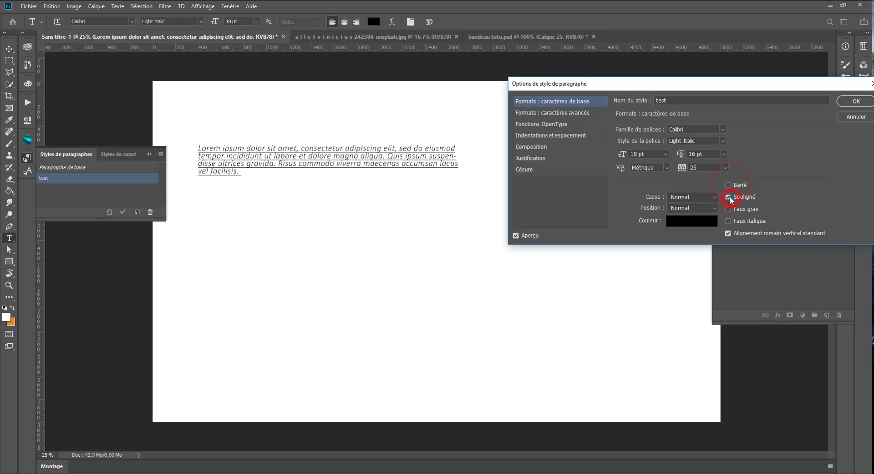
click(730, 196)
click(729, 209)
click(729, 209)
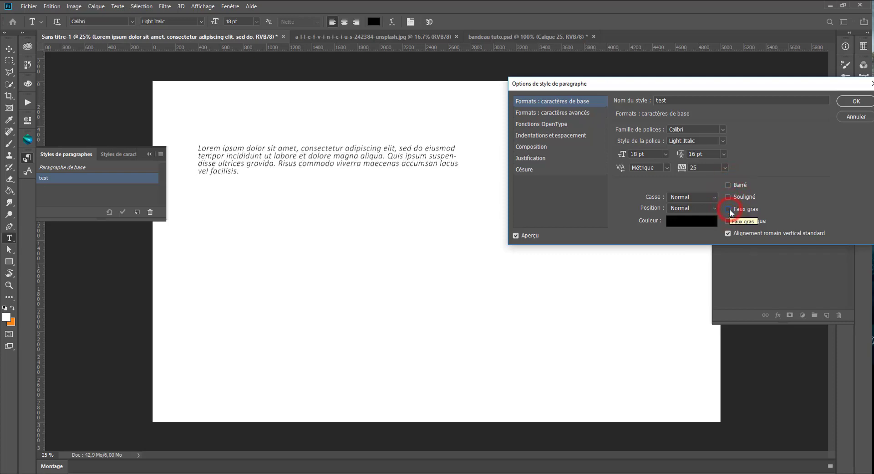
click(729, 220)
click(728, 221)
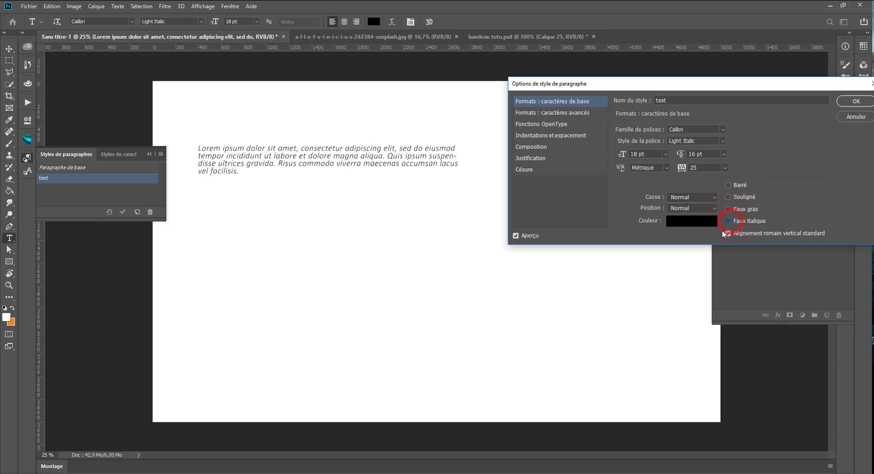
Try the superscript and subscript positions for the test style and return the position to Normal
click(681, 208)
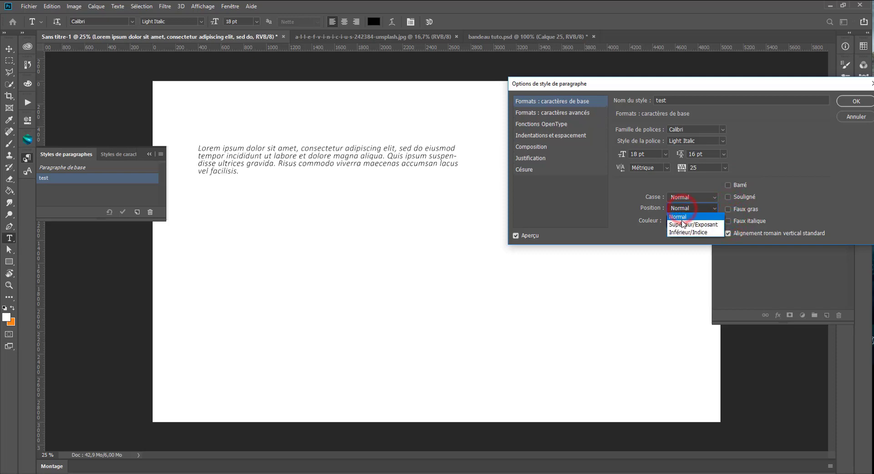
click(683, 224)
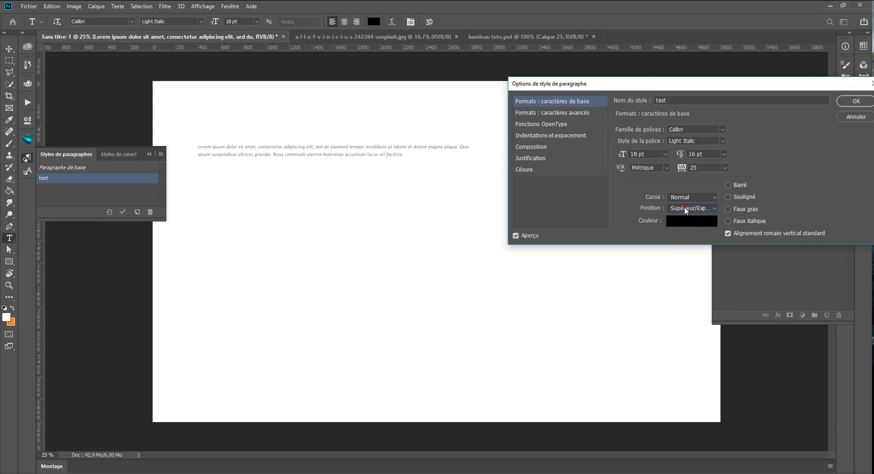
click(683, 207)
click(688, 232)
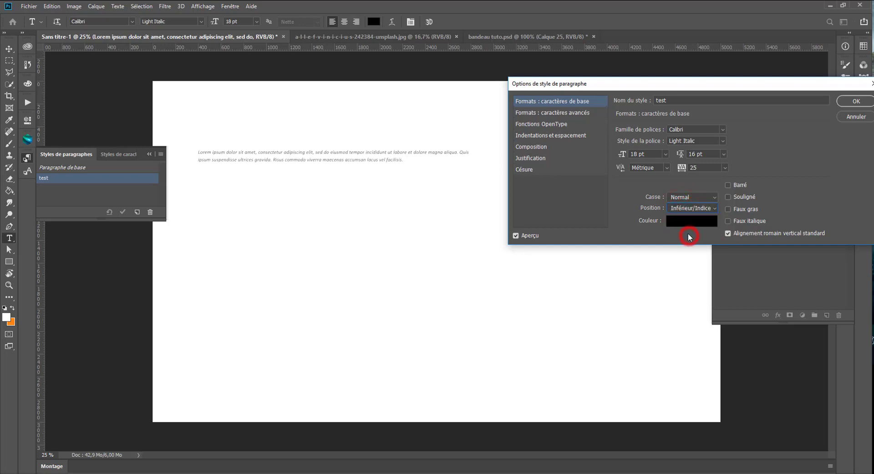
click(683, 208)
click(683, 216)
Set the test style's text colour to dark red 6f2323
click(684, 221)
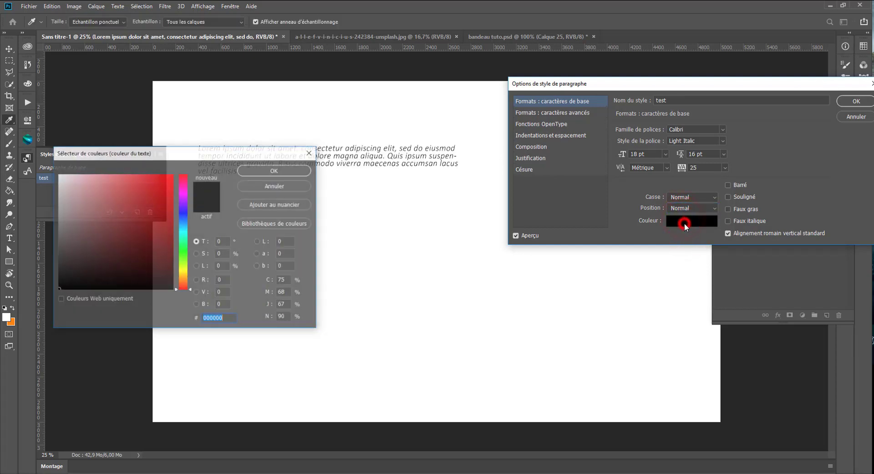
drag(117, 203, 137, 239)
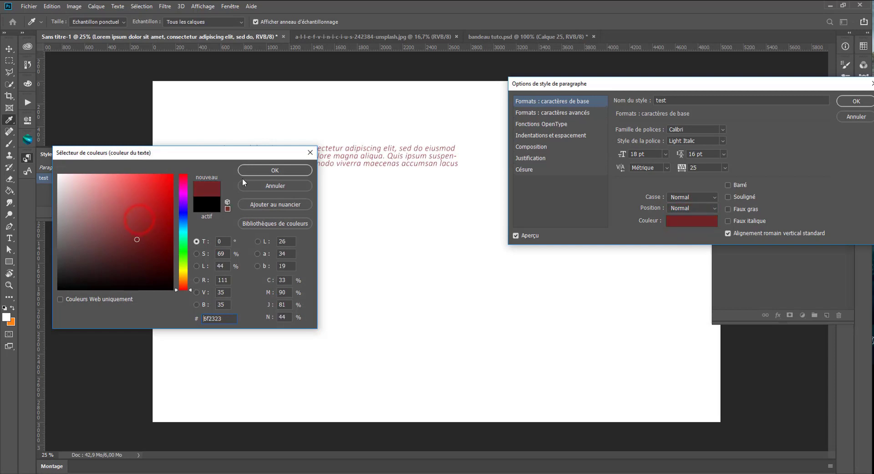
click(246, 169)
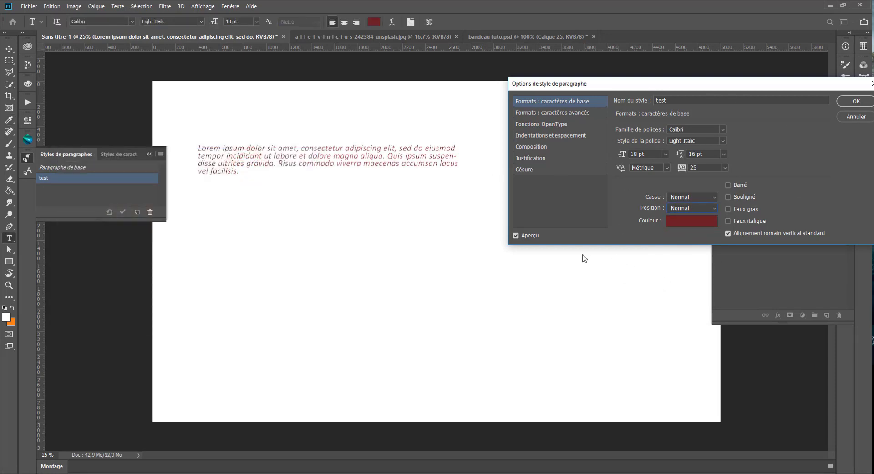
Set the test style's vertical scale to 110 % in the advanced character formats
click(577, 113)
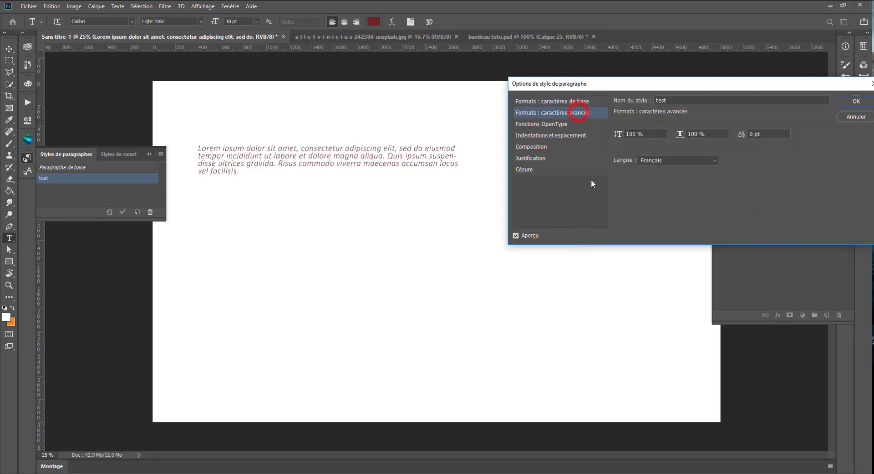
click(654, 133)
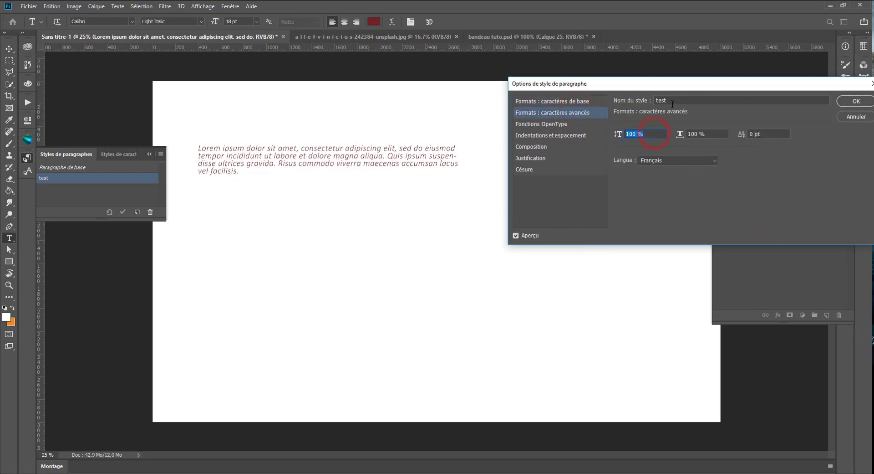
click(767, 133)
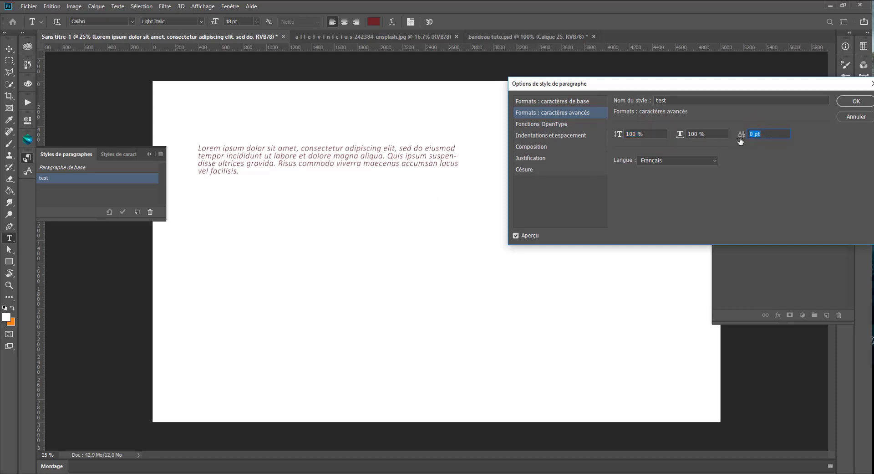
click(647, 132)
text(110)
Try a horizontal scale of 120 % for the test style and settle on 110 %
click(693, 135)
click(709, 134)
text(12)
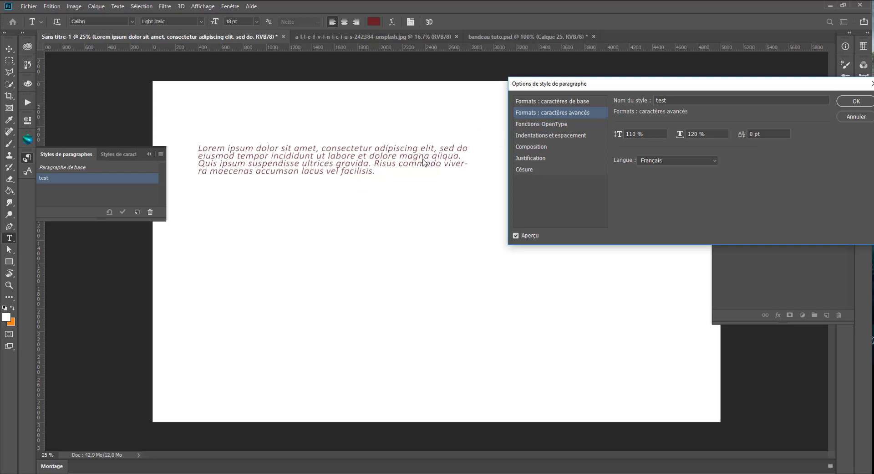
double_click(703, 133)
text(110)
click(640, 133)
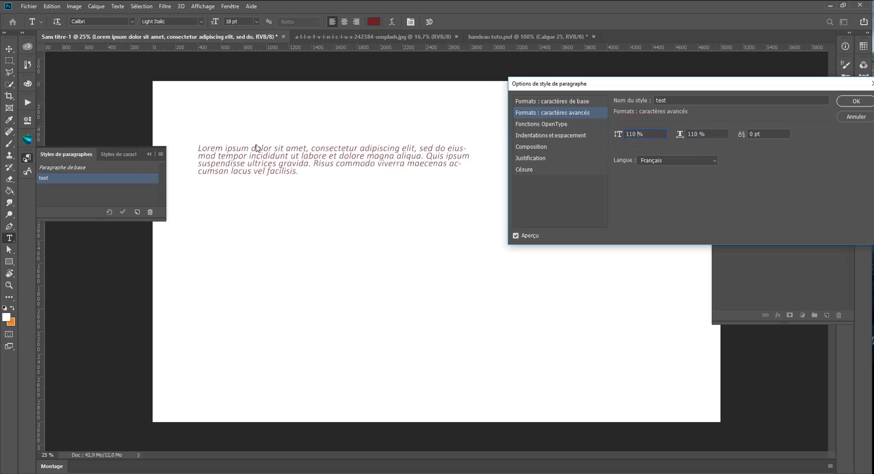
Turn on stylistic alternates and titling alternates in the test style's OpenType features
click(543, 127)
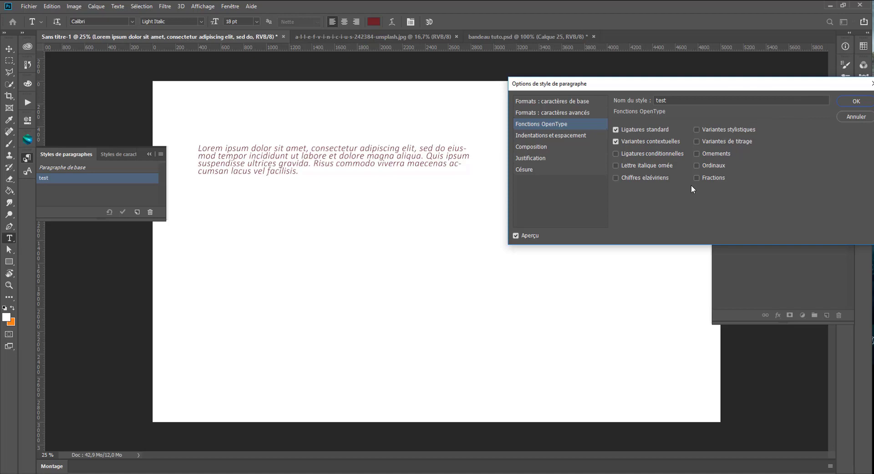
click(698, 130)
click(697, 142)
Try Centré, Droite and Justifié alignment for the test style and settle on Justifié à gauche
click(564, 135)
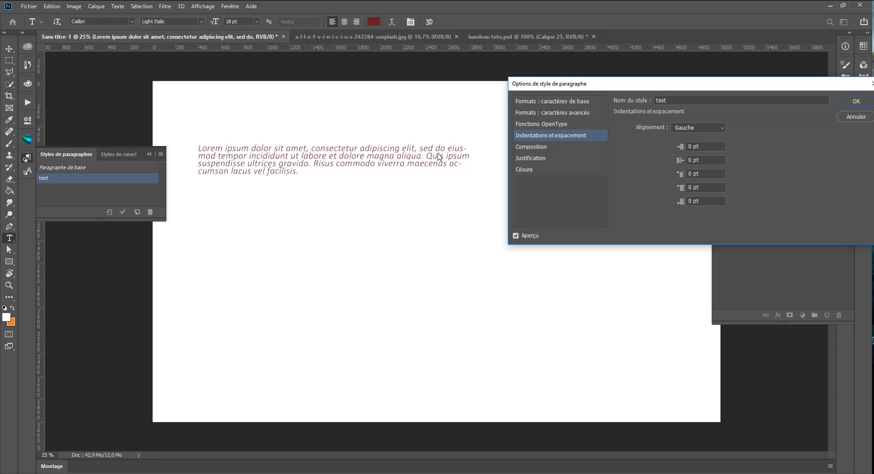
click(689, 131)
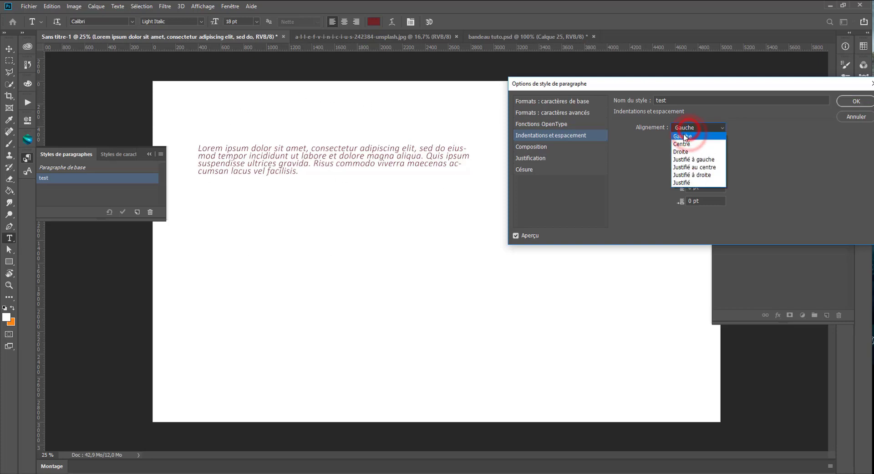
click(685, 145)
click(688, 128)
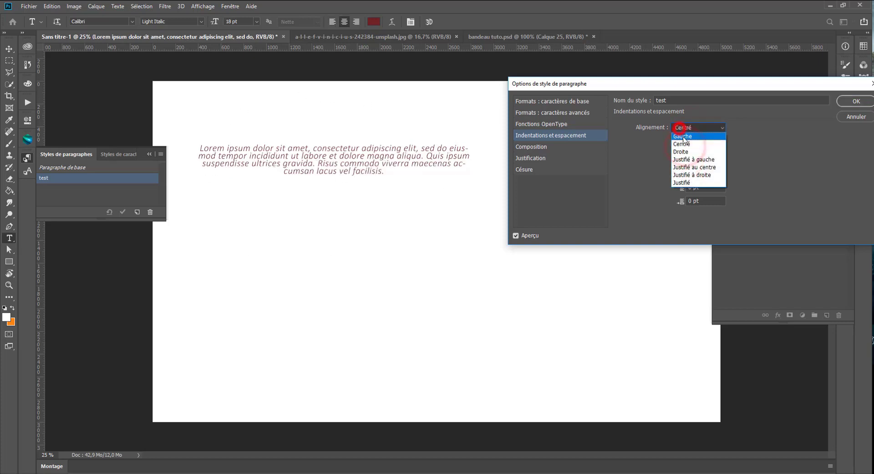
click(682, 151)
click(686, 131)
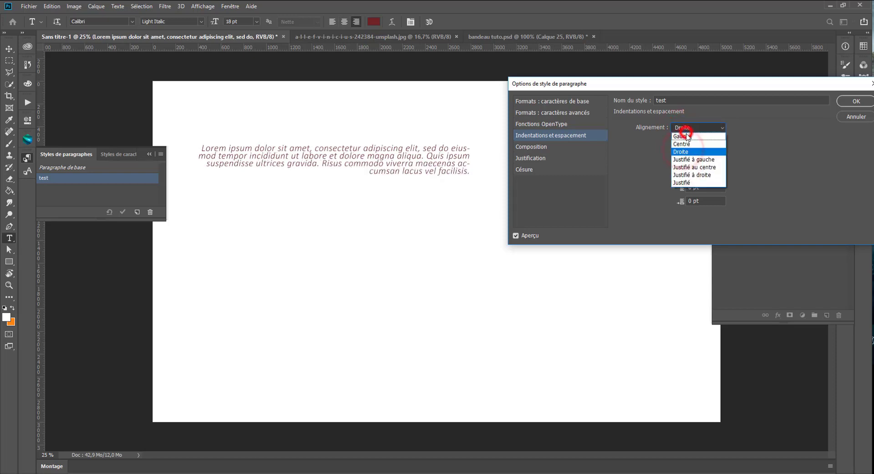
click(685, 160)
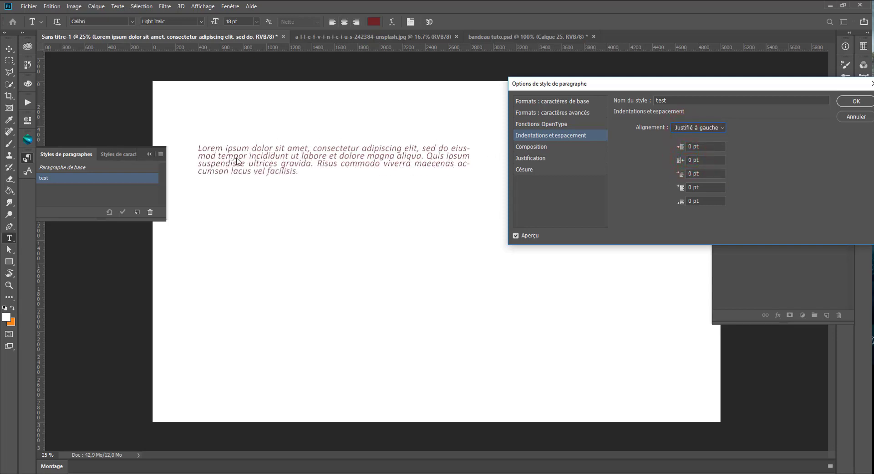
click(699, 127)
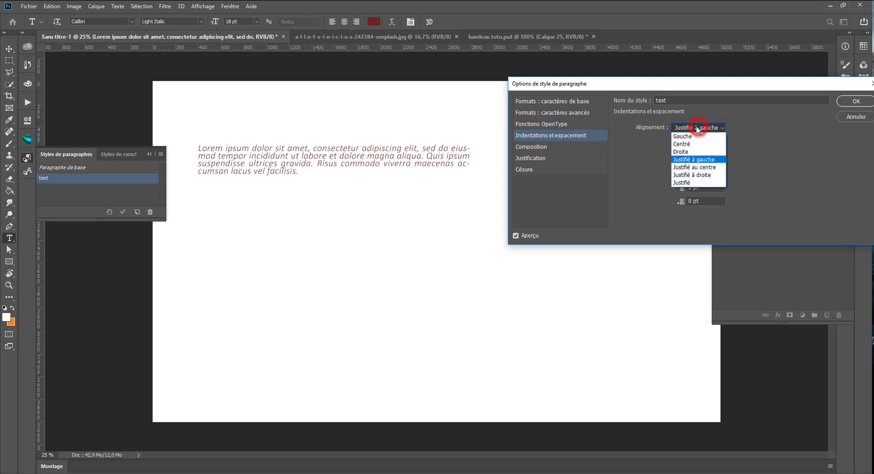
click(682, 183)
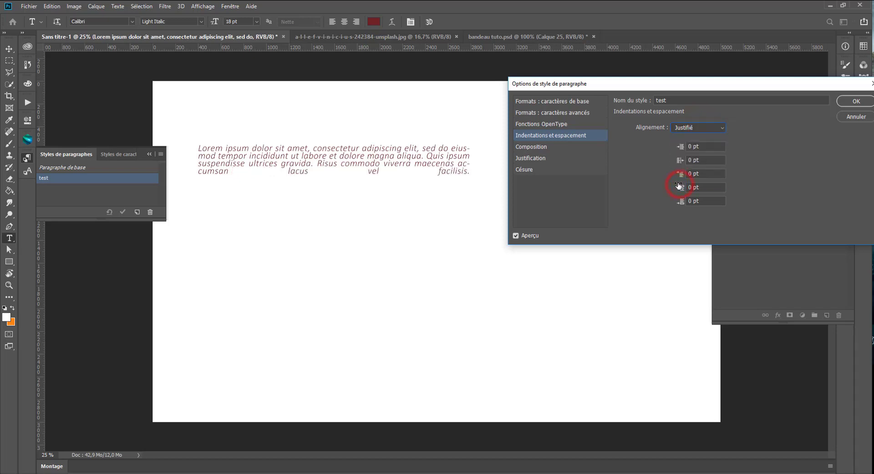
click(699, 127)
click(695, 157)
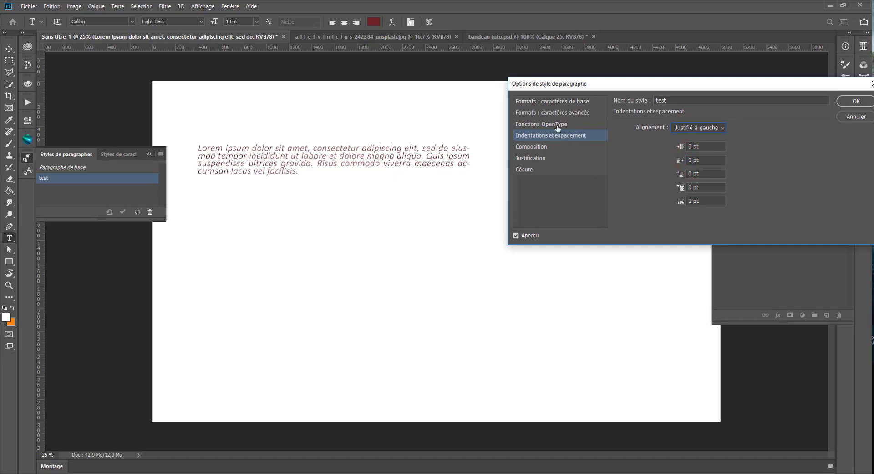
Set the test style's left indent to 5 pt and its first-line indent to 10 pt
click(708, 150)
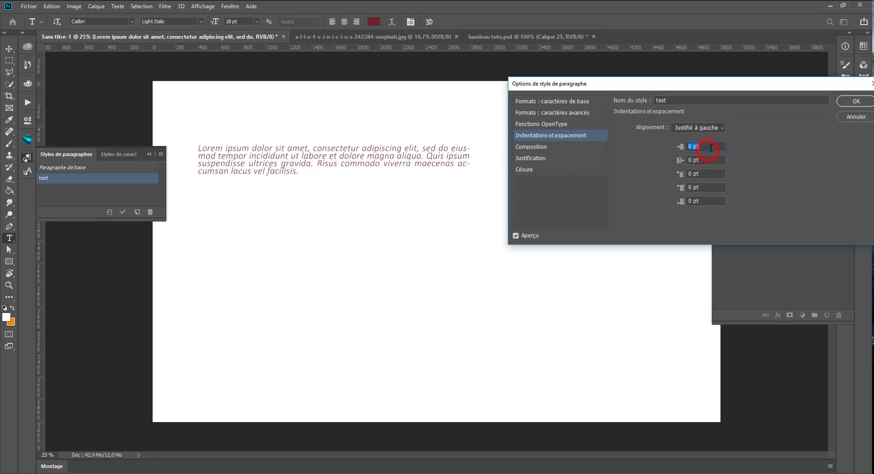
key(Up)
key(Up)
key(Up)
key(Down)
text(5)
click(706, 160)
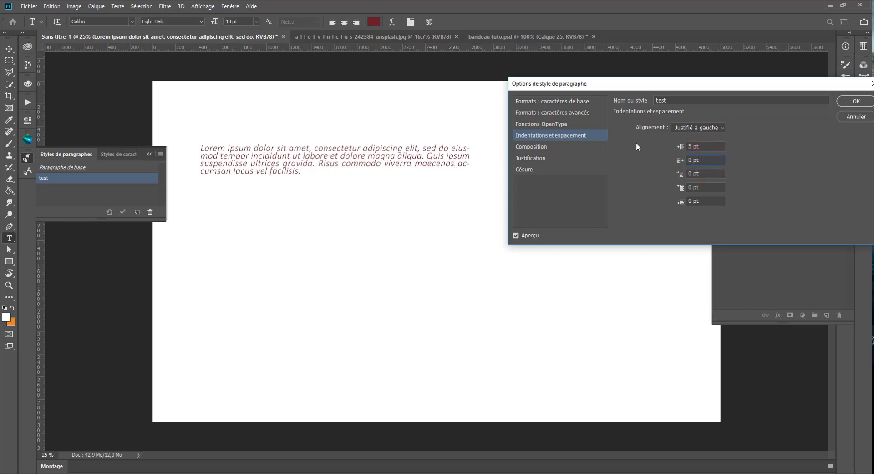
click(705, 173)
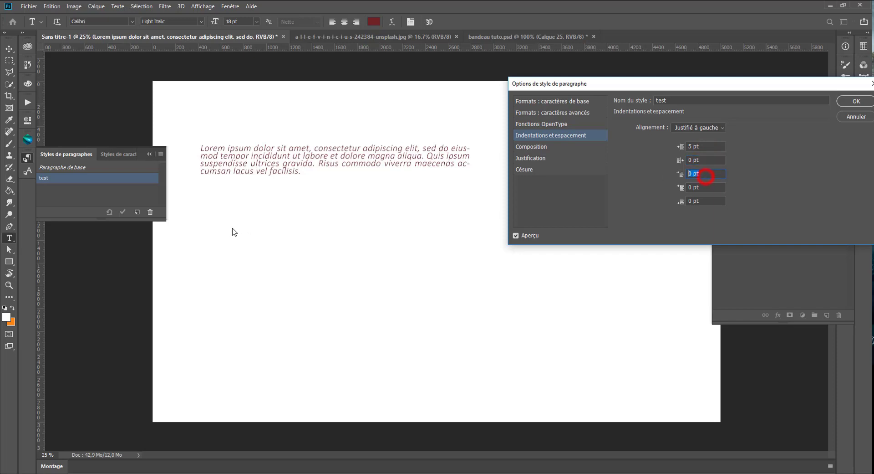
text(10)
Set the test style's space before and space after the paragraph to 50 pt each
click(707, 186)
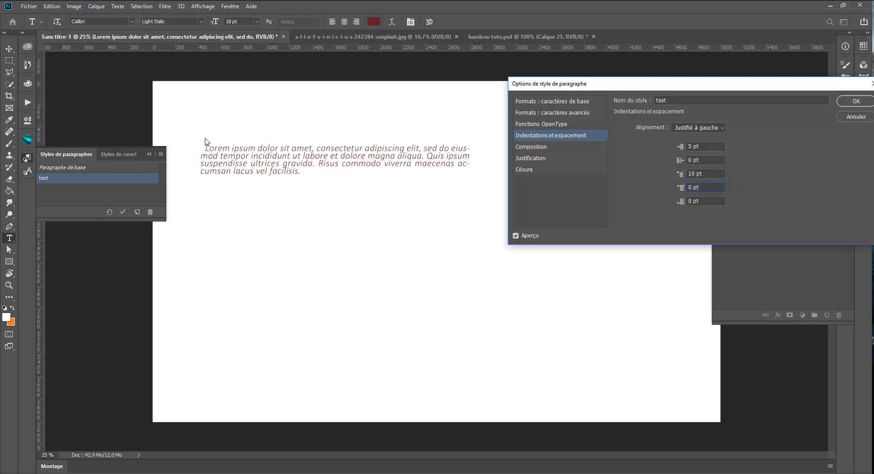
double_click(694, 186)
text(50)
click(702, 203)
text(50)
Review the composer choices in the test style's composition settings and keep the current one
click(546, 158)
click(543, 146)
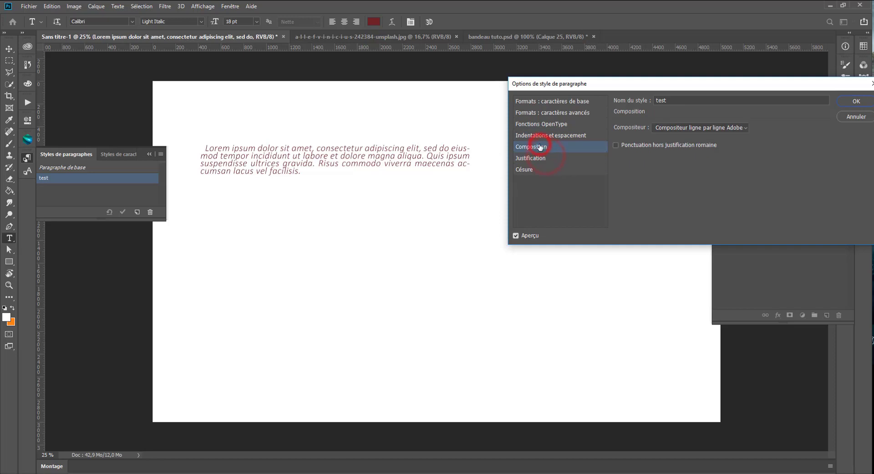
click(669, 128)
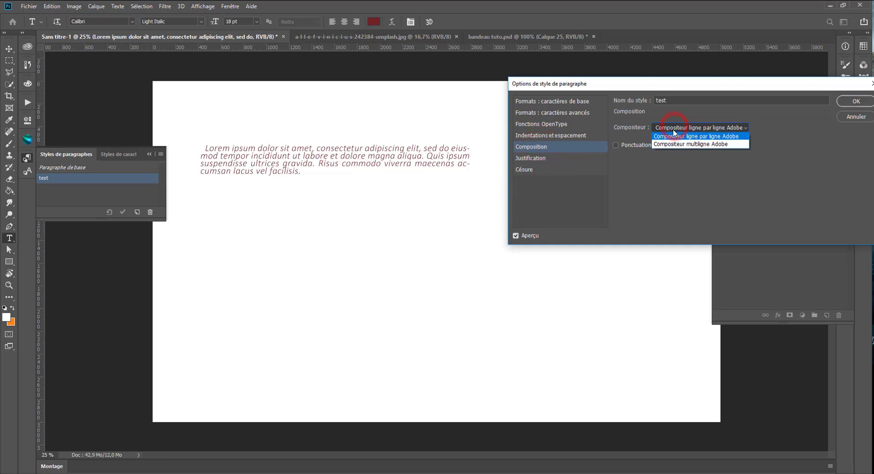
click(773, 139)
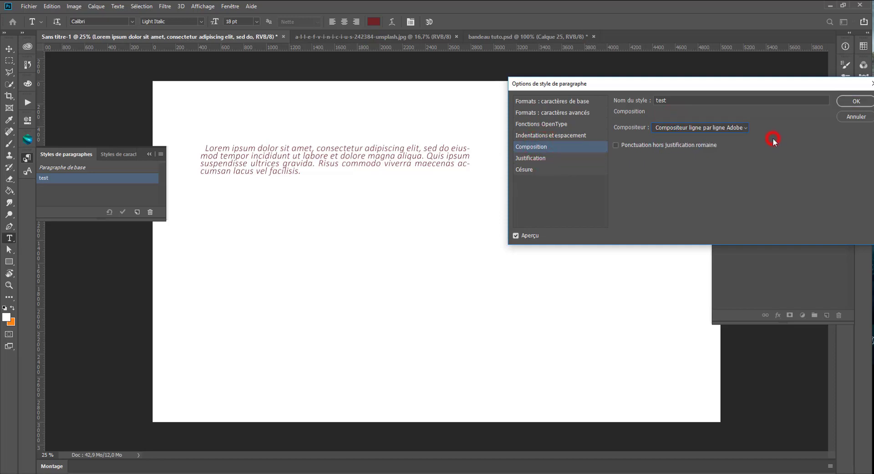
Review the test style's justification settings, turn off its hyphenation (Césure) and accept the style options
click(550, 159)
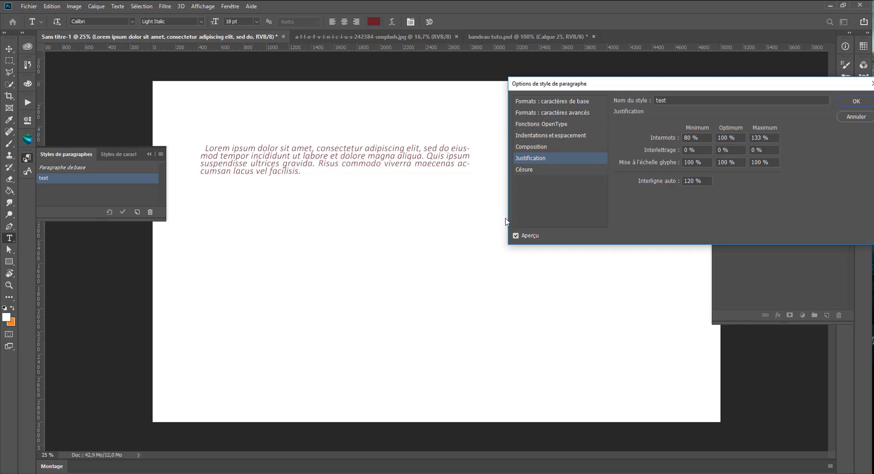
click(549, 169)
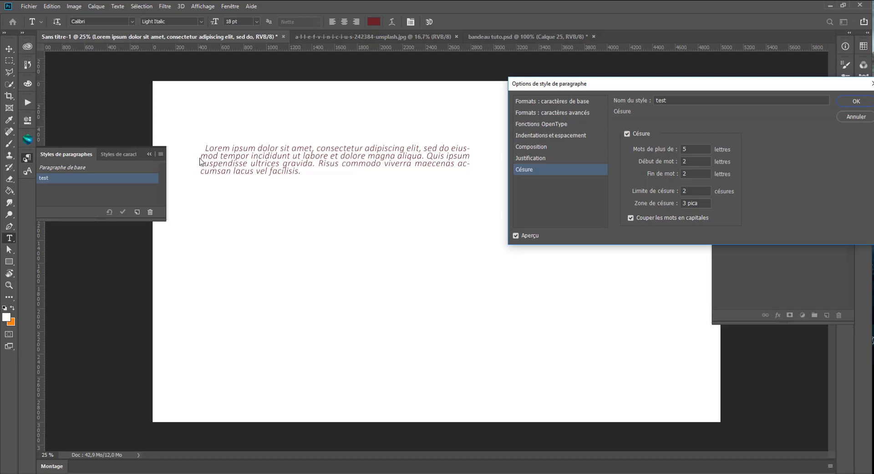
click(626, 134)
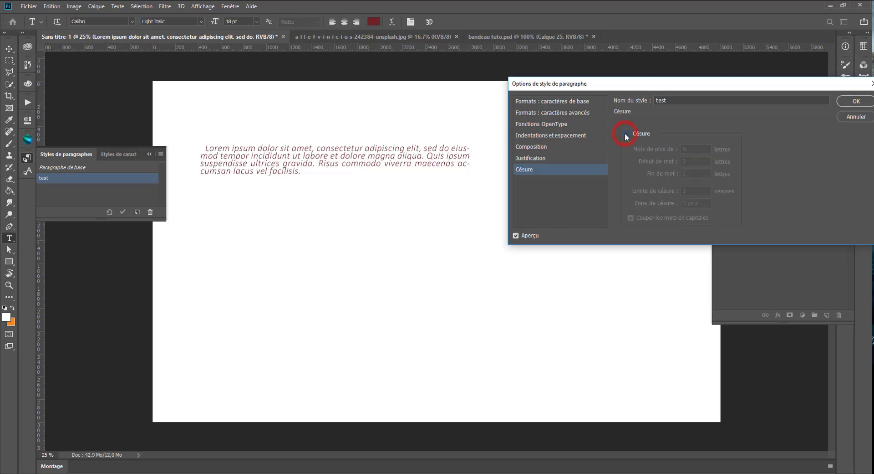
click(626, 134)
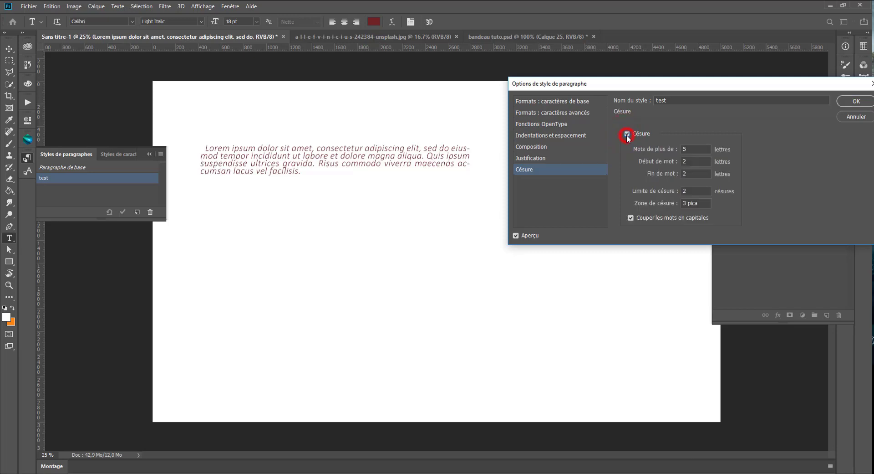
click(626, 134)
click(857, 101)
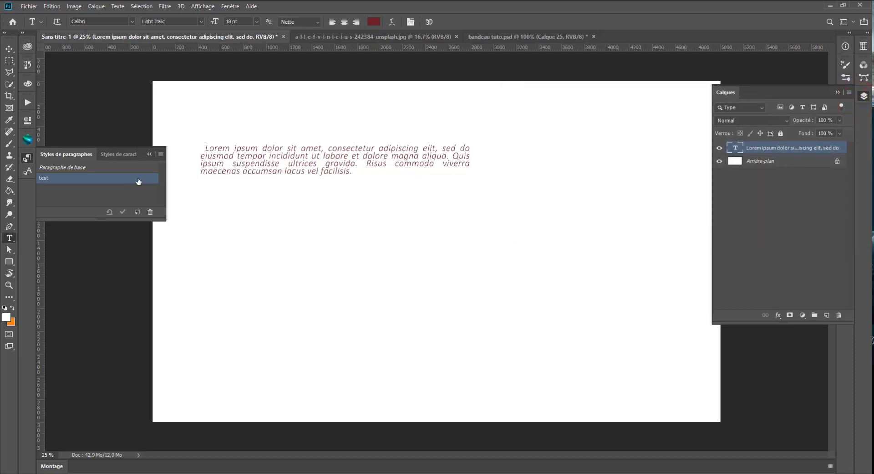
Reopen the test style's options, turn hyphenation on to compare the line breaks, and switch it off again
click(40, 178)
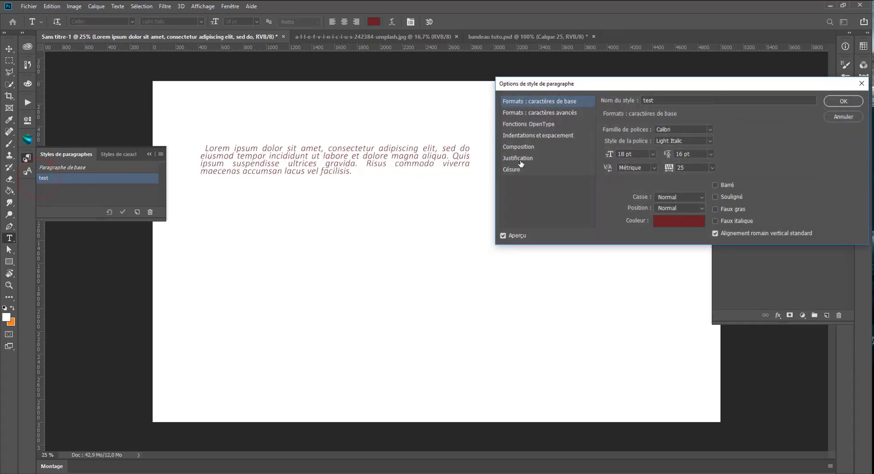
click(512, 169)
click(619, 133)
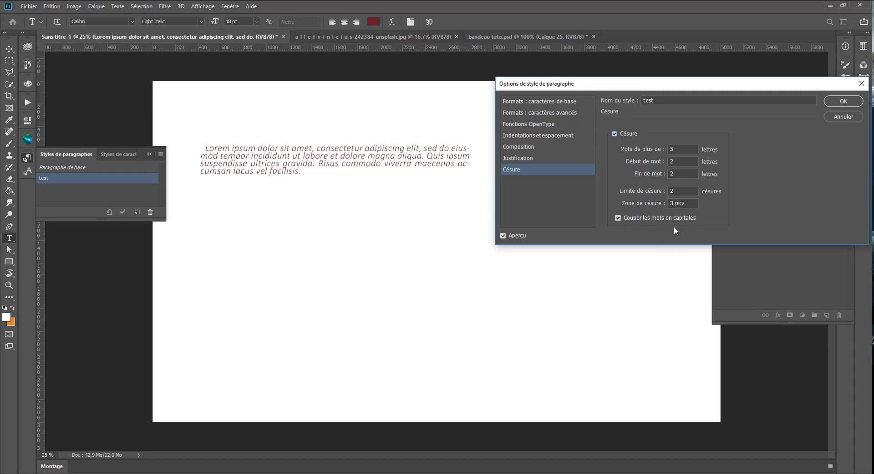
click(615, 133)
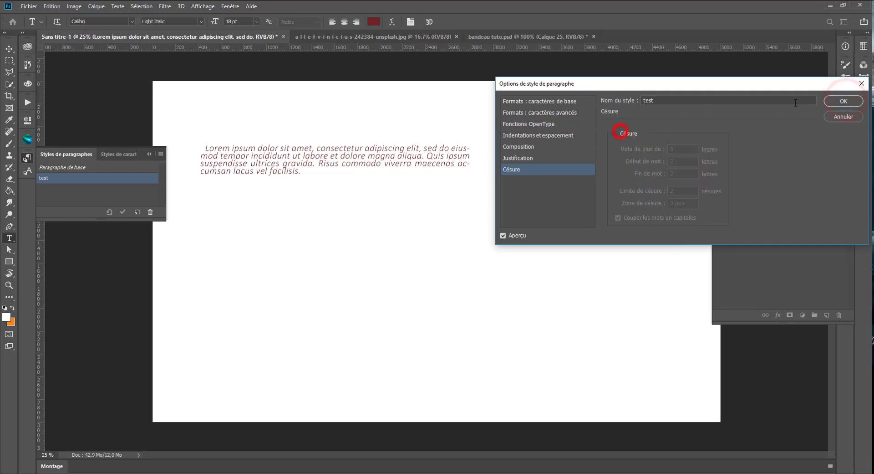
click(844, 100)
Duplicate the Lorem ipsum paragraph as a second paragraph beneath the first in the same text box
drag(356, 173, 207, 146)
key(ctrl+c)
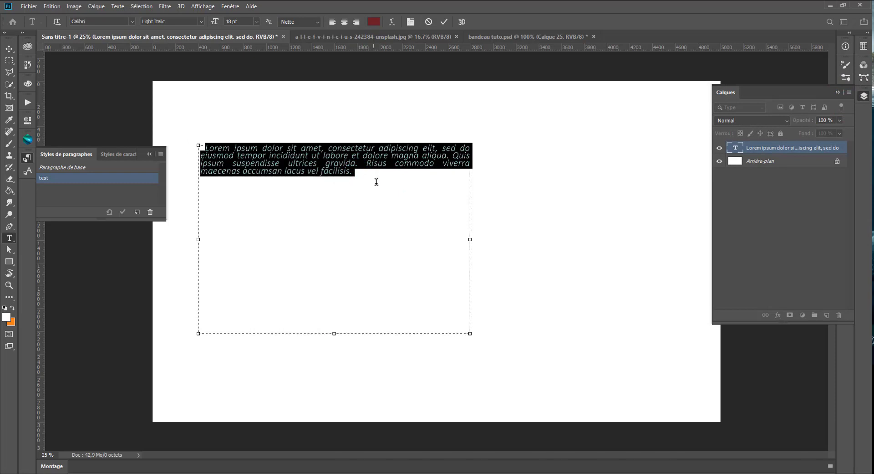
click(376, 182)
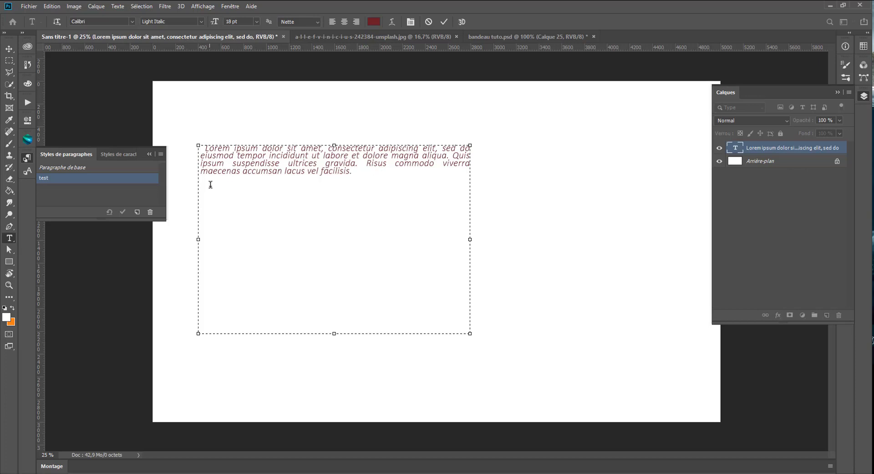
key(ctrl+v)
Set the test style's space after the paragraph to 50 pt in its indents and spacing options
double_click(47, 178)
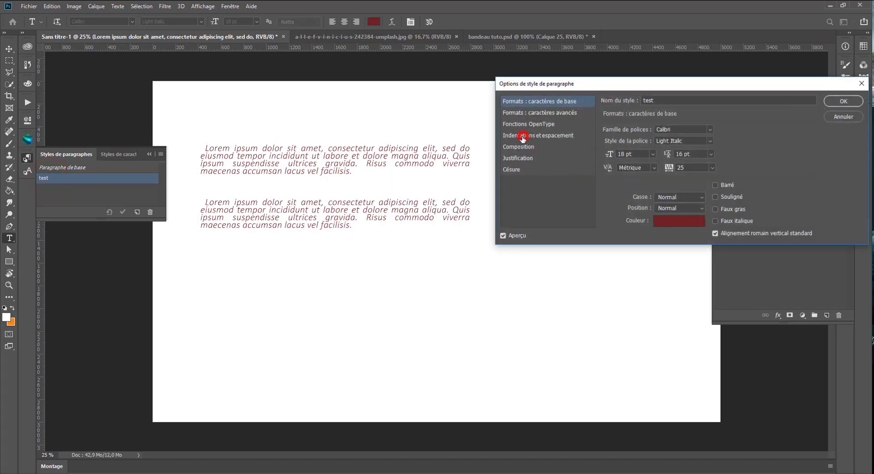
click(521, 135)
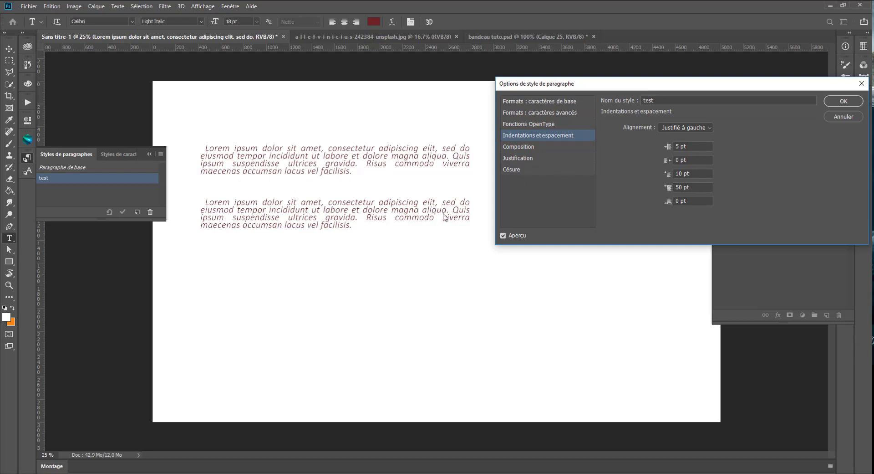
double_click(681, 200)
text(50)
click(702, 186)
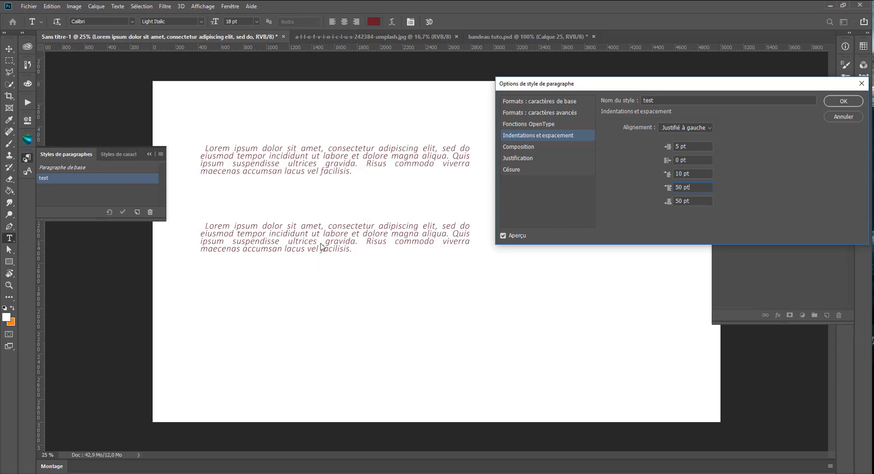
click(843, 102)
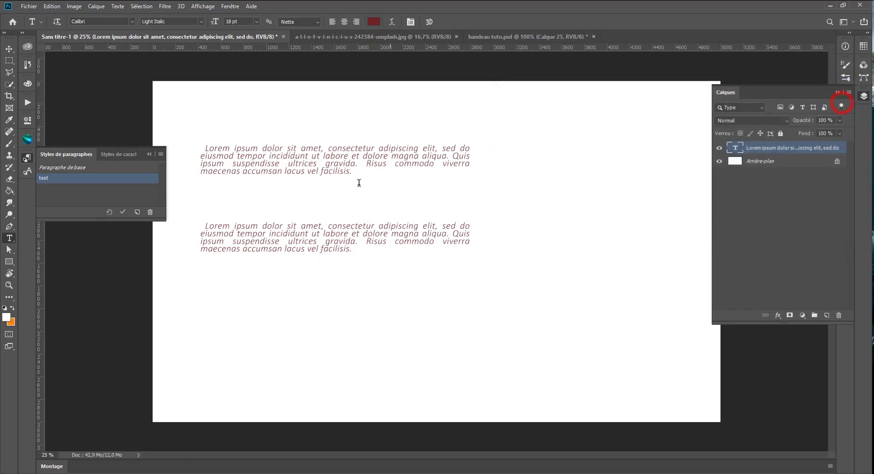
Create a new paragraph style, apply it to the text layer and set its font family to Bell MT
click(137, 212)
click(75, 189)
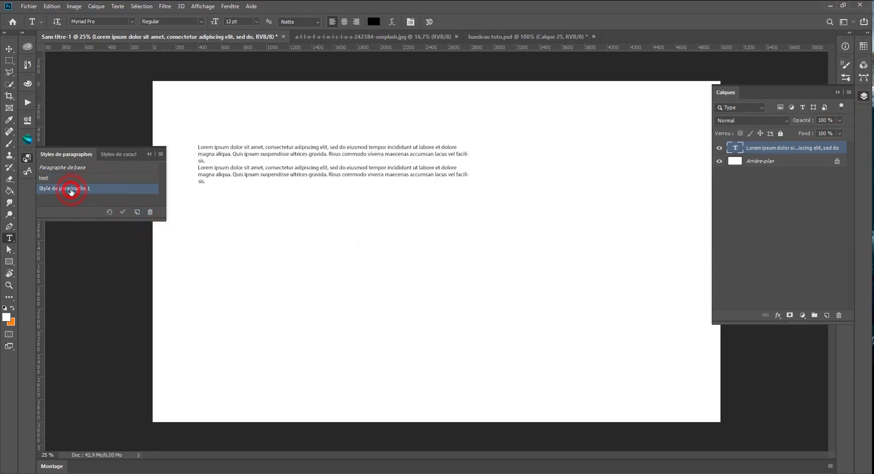
double_click(71, 189)
click(669, 132)
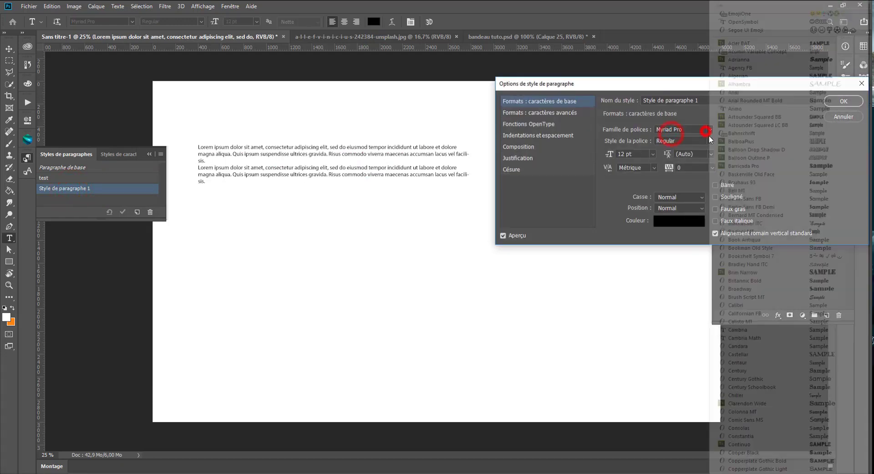
click(736, 192)
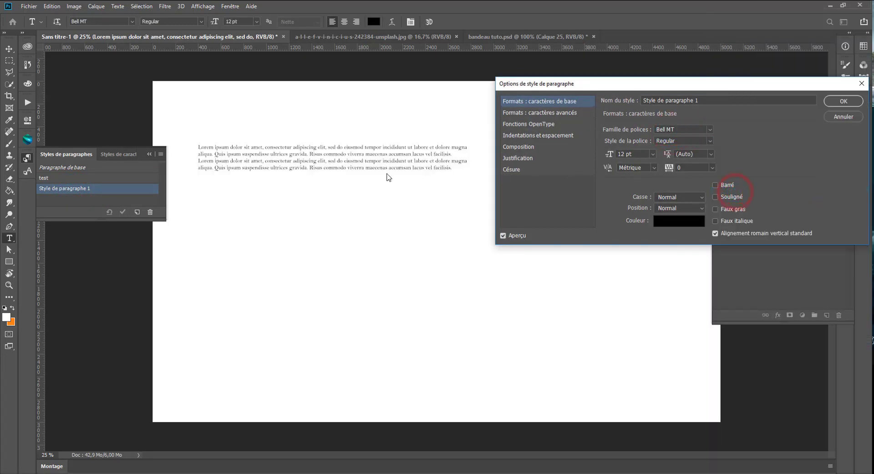
click(836, 106)
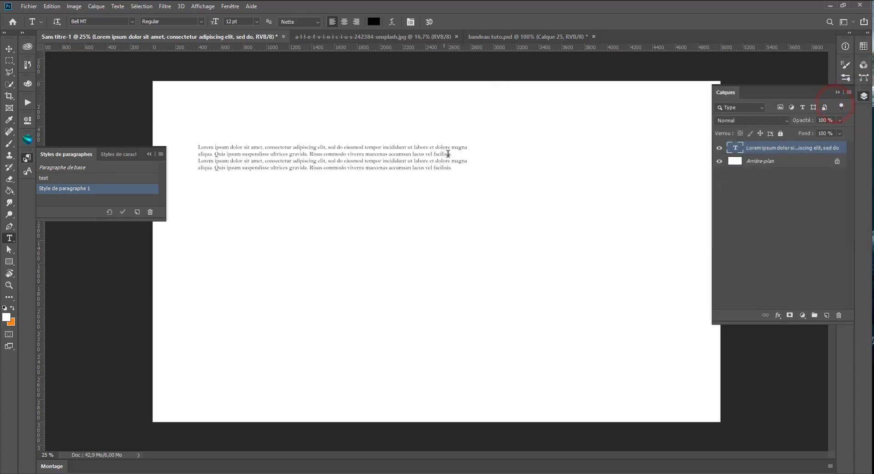
Apply the test style to the second paragraph and Style de paragraphe 1 to the first paragraph
drag(455, 168, 198, 161)
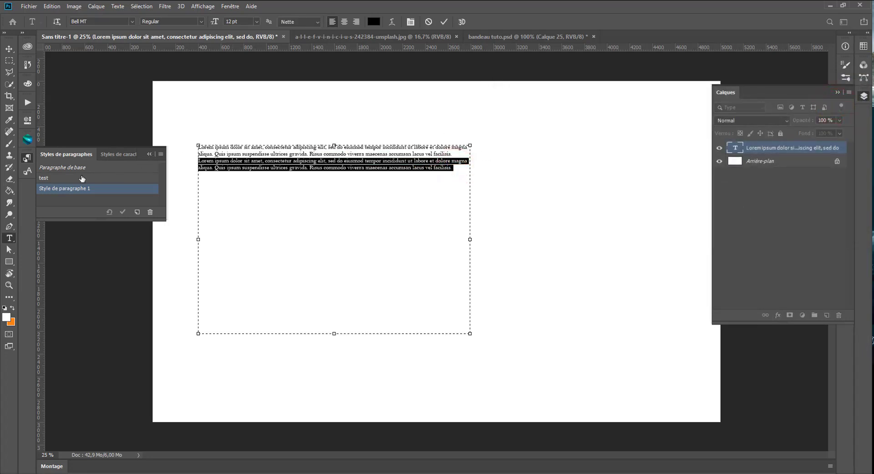
click(61, 182)
click(313, 205)
drag(407, 216, 168, 182)
triple_click(453, 154)
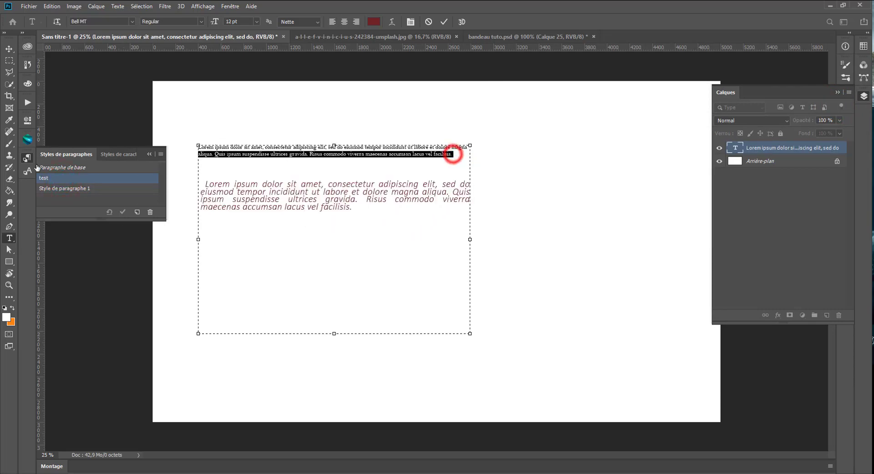
click(57, 189)
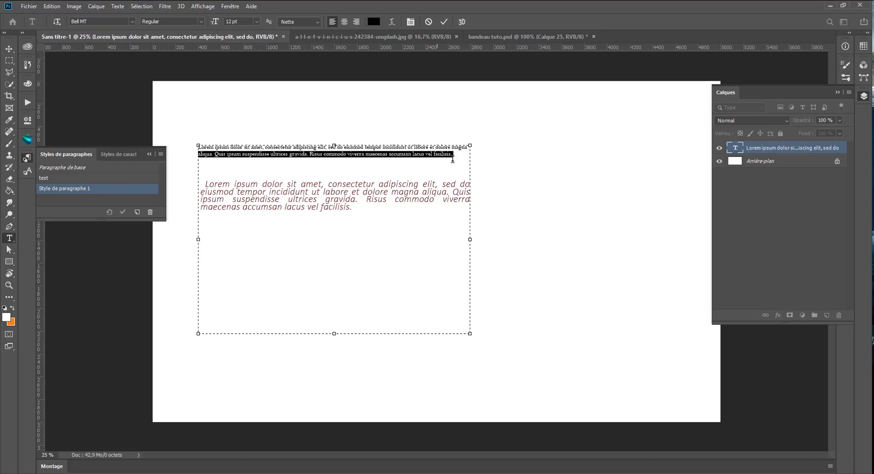
Place the text cursor in each of the two paragraphs to check which paragraph style it uses
click(454, 155)
triple_click(453, 155)
triple_click(371, 210)
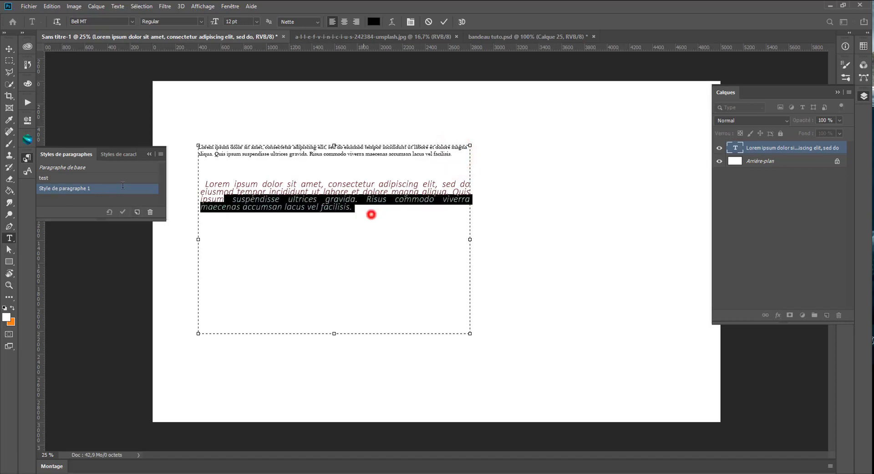
click(372, 210)
click(374, 209)
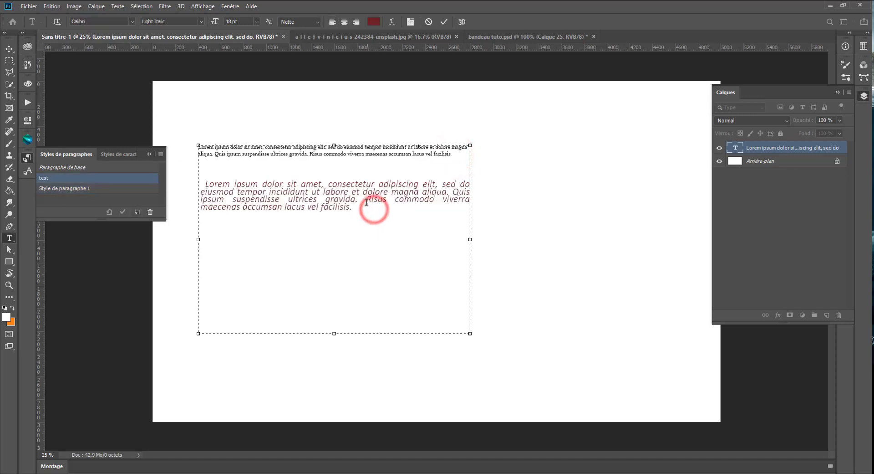